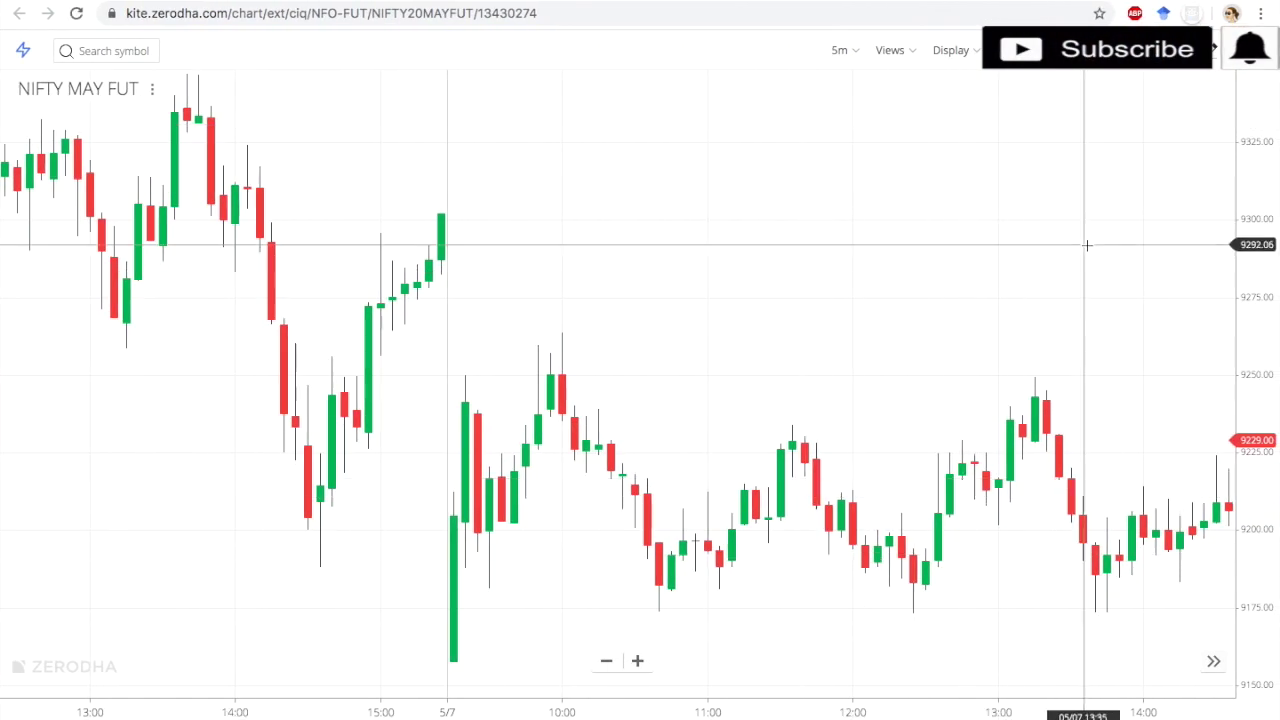
Add an Aroon study with period 40 beneath the NIFTY May futures chart.
left_click(1045, 48)
type("ar")
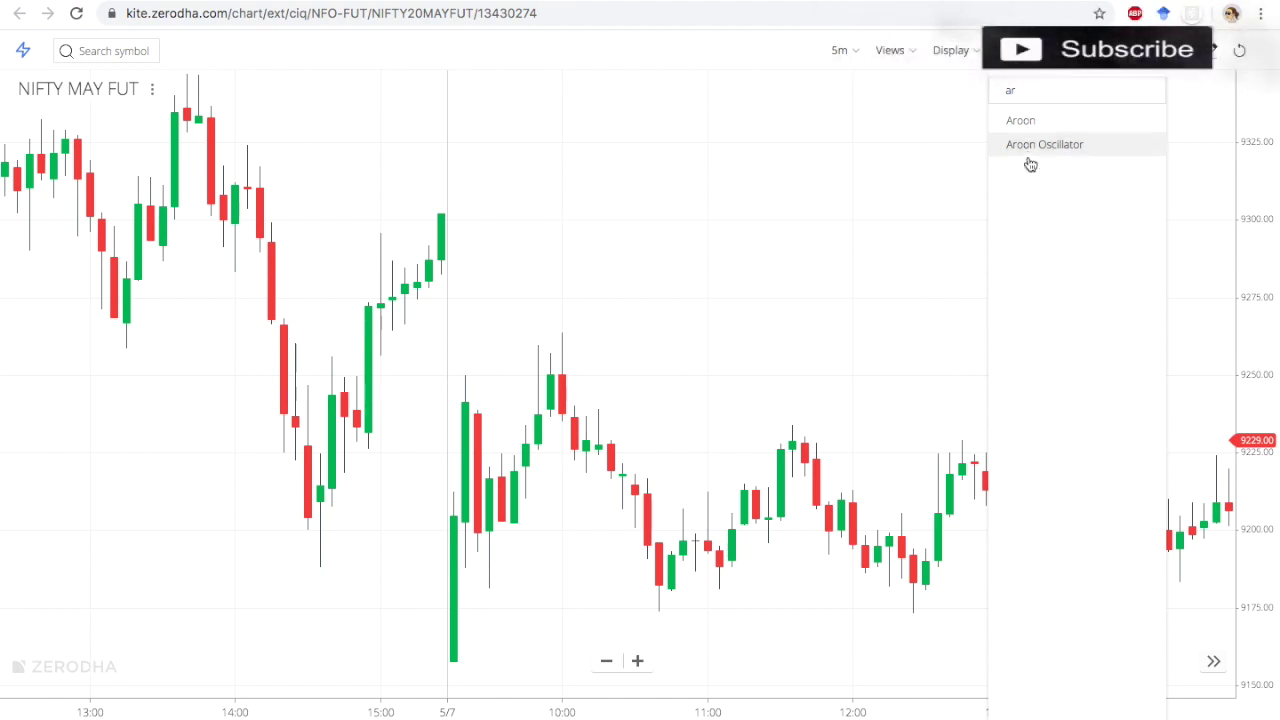
left_click(1036, 119)
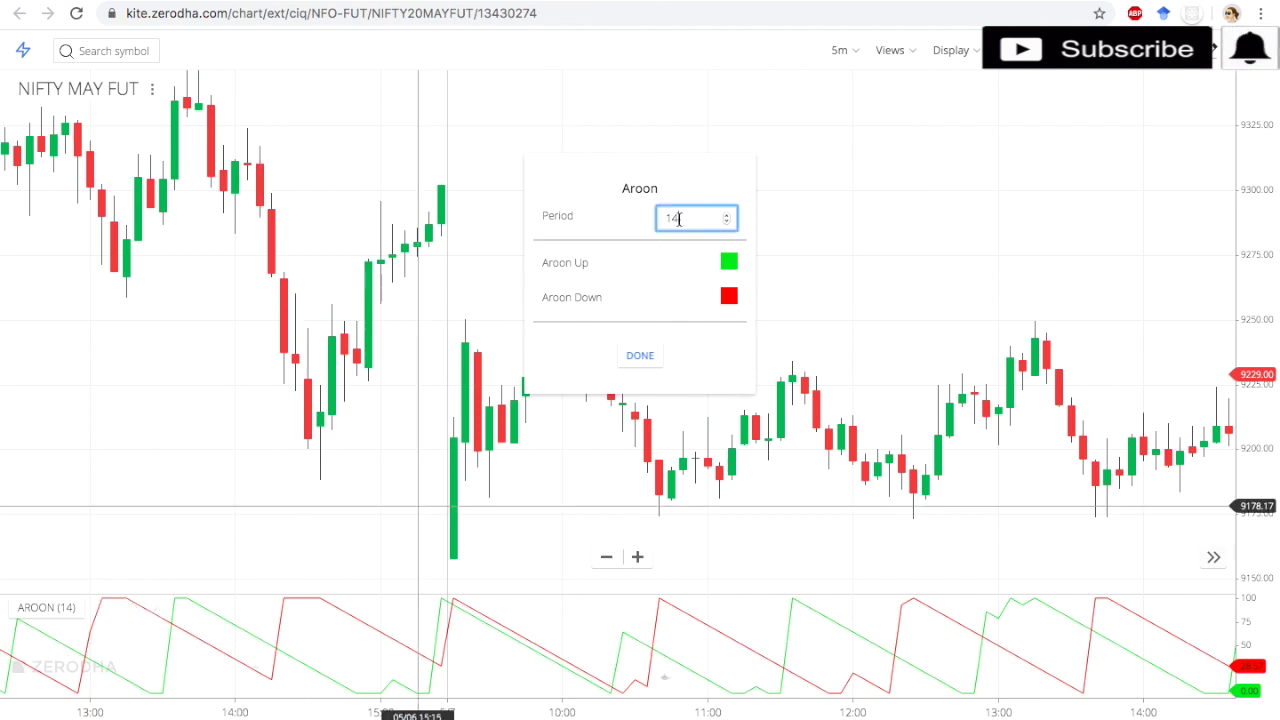
key("BackSpace")
key("BackSpace")
type("40")
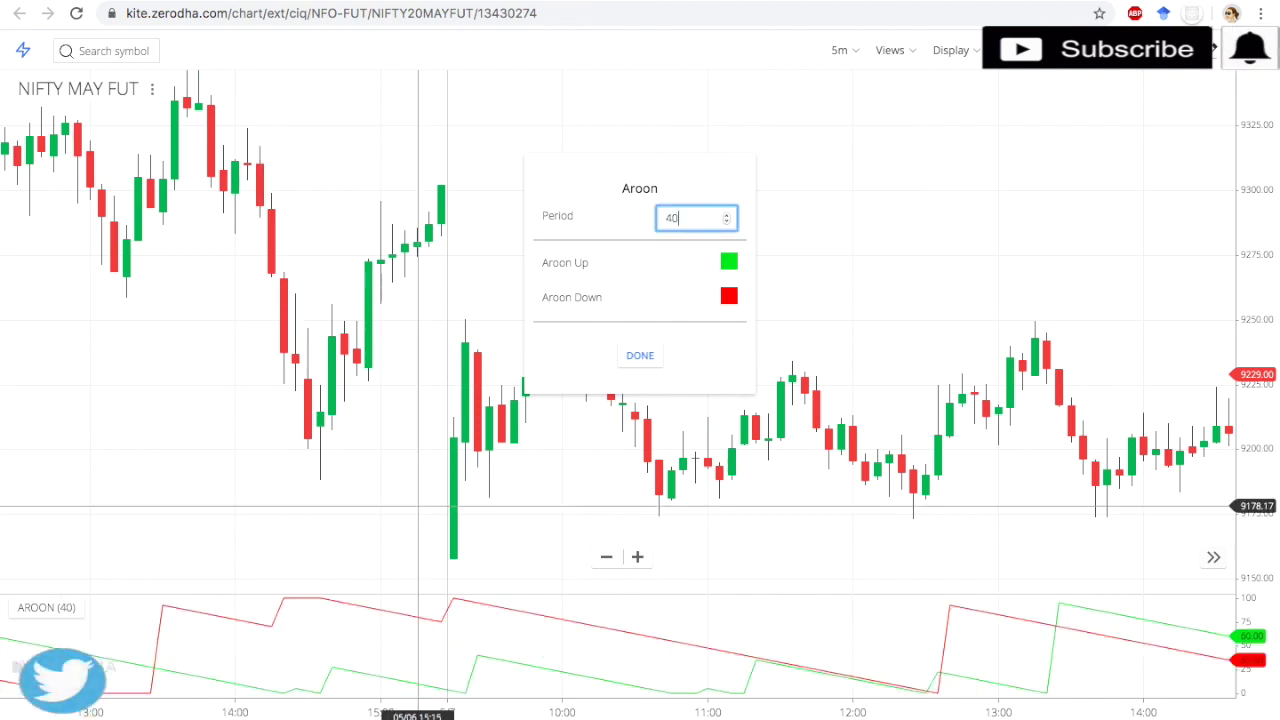
left_click(648, 357)
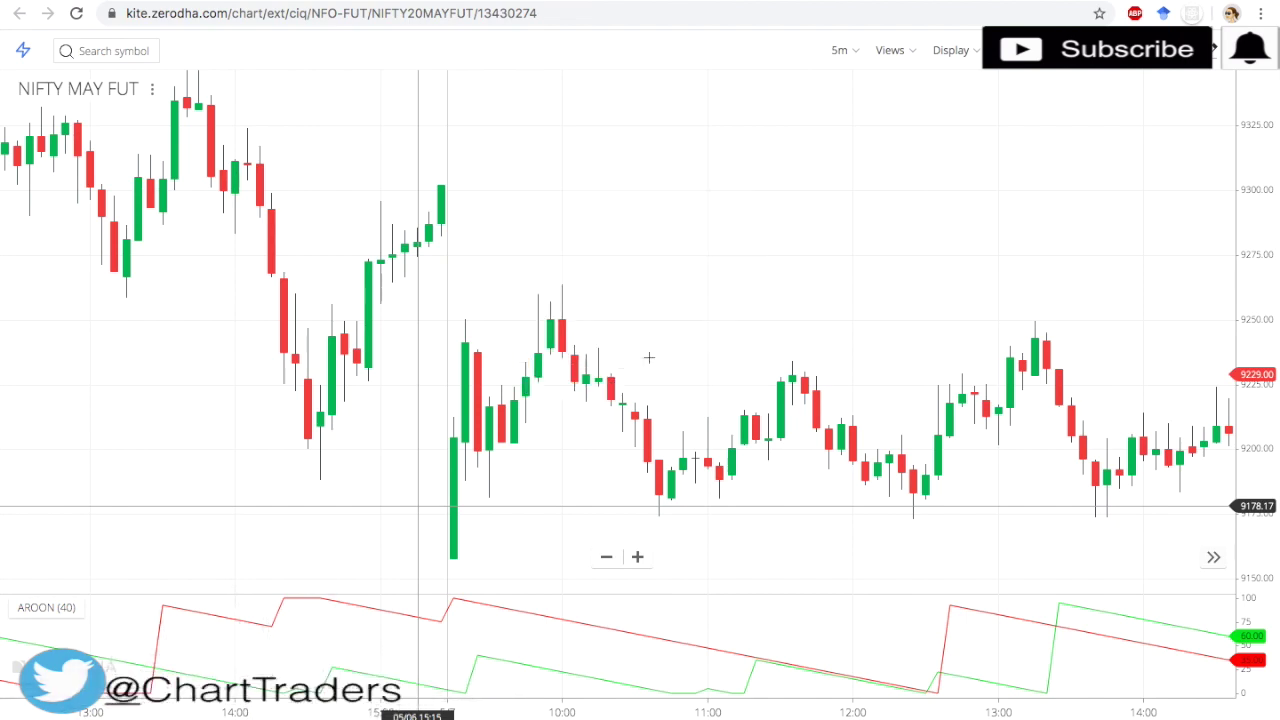
left_click(600, 562)
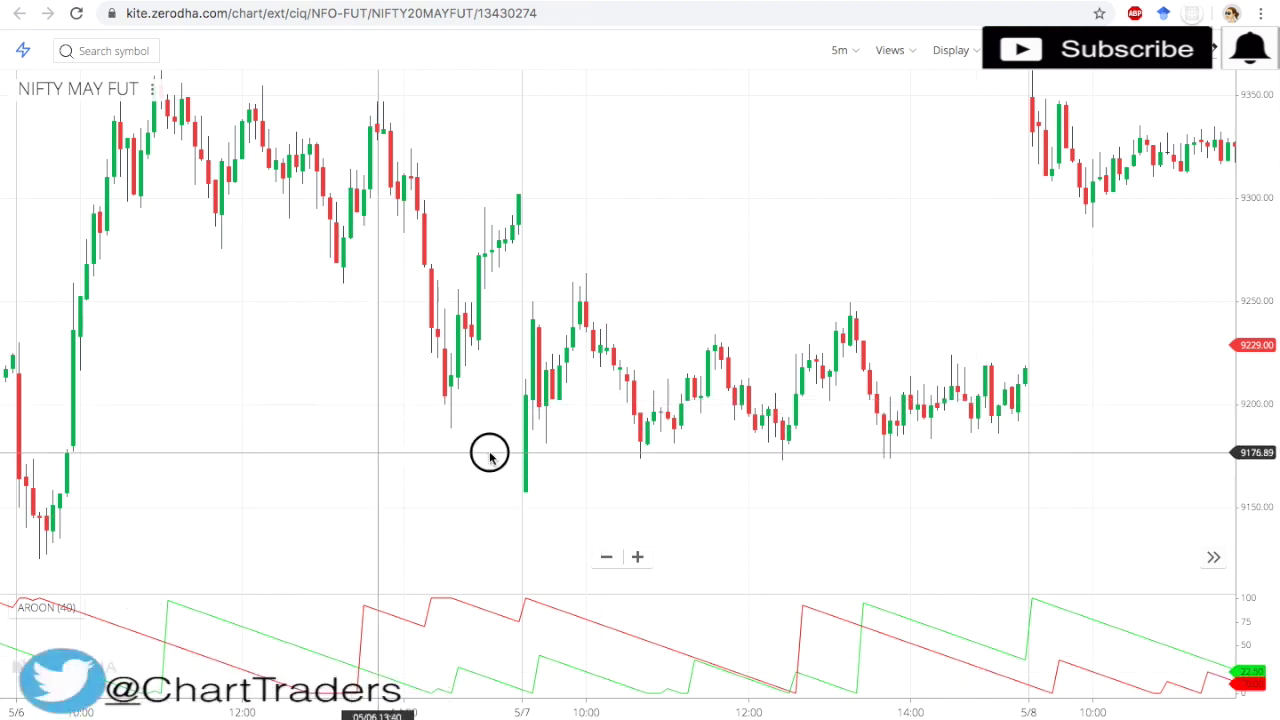
Pan the NIFTY chart back so the May 5–7 sessions show alongside the Aroon lines.
left_click_drag(489, 451, 677, 437)
Pan back through earlier price action and switch the chart to 10-minute candles.
left_click_drag(395, 430, 585, 435)
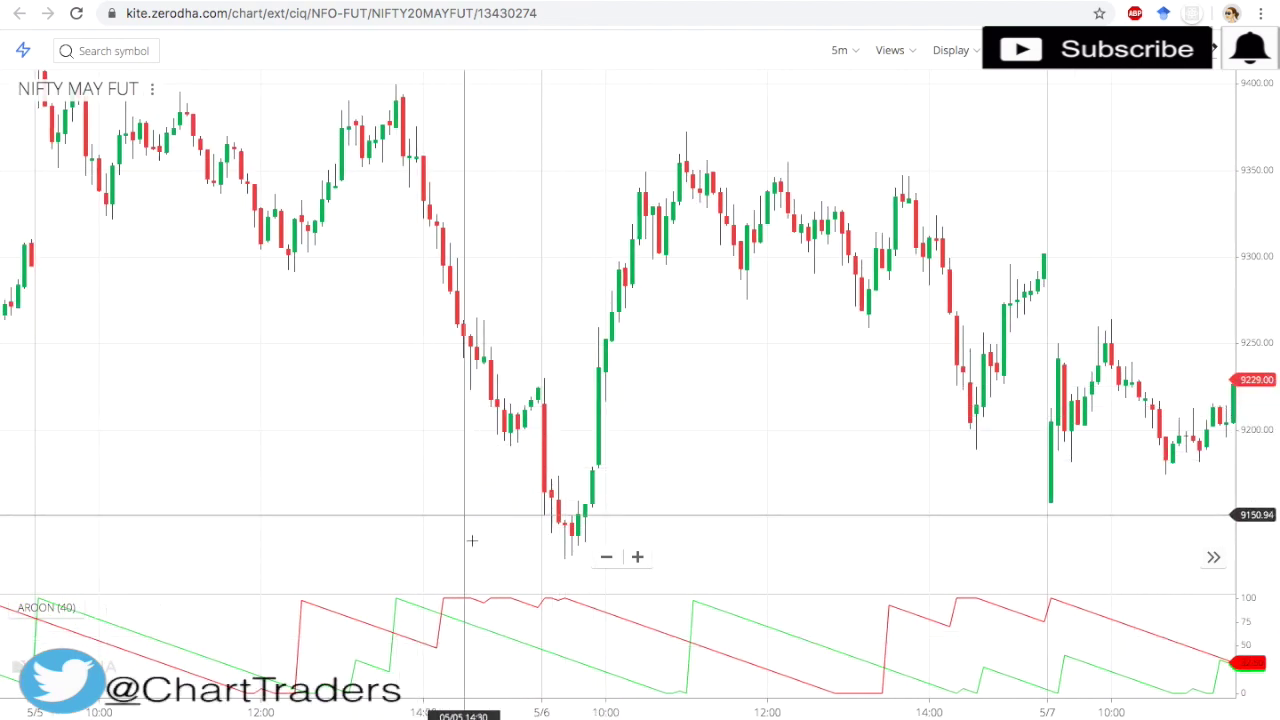
left_click_drag(448, 412, 538, 405)
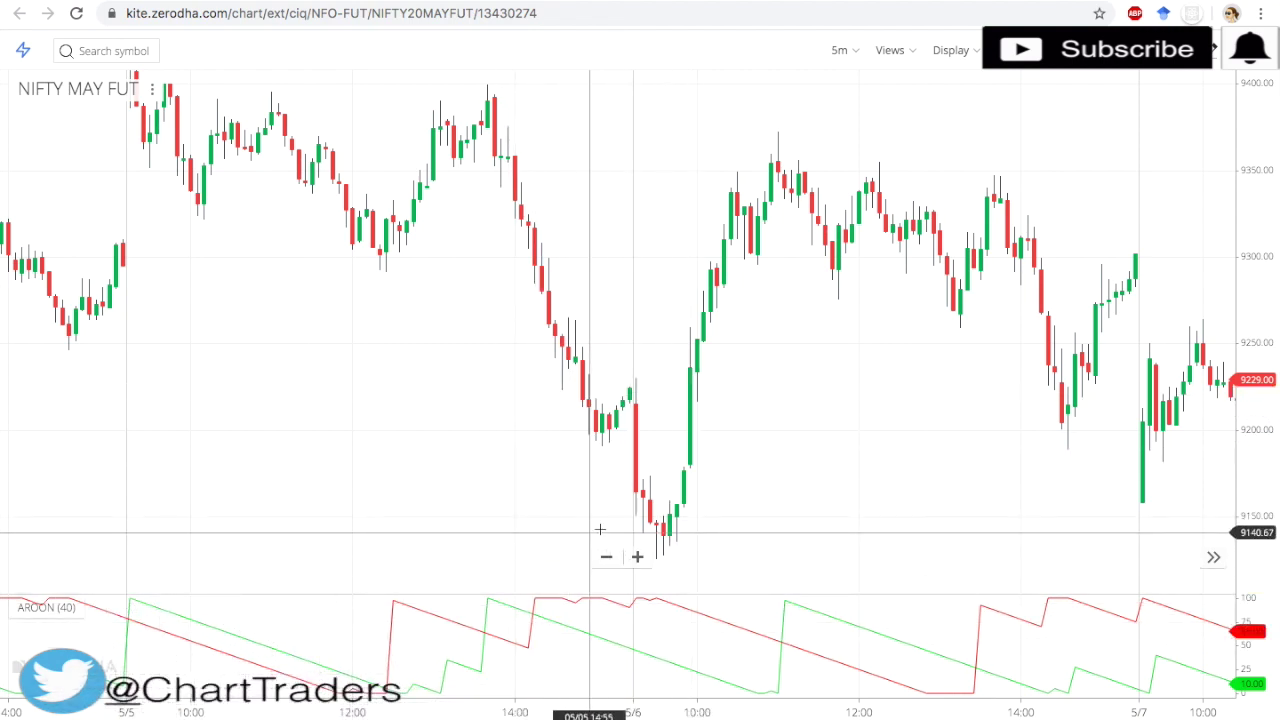
left_click(838, 52)
left_click(858, 213)
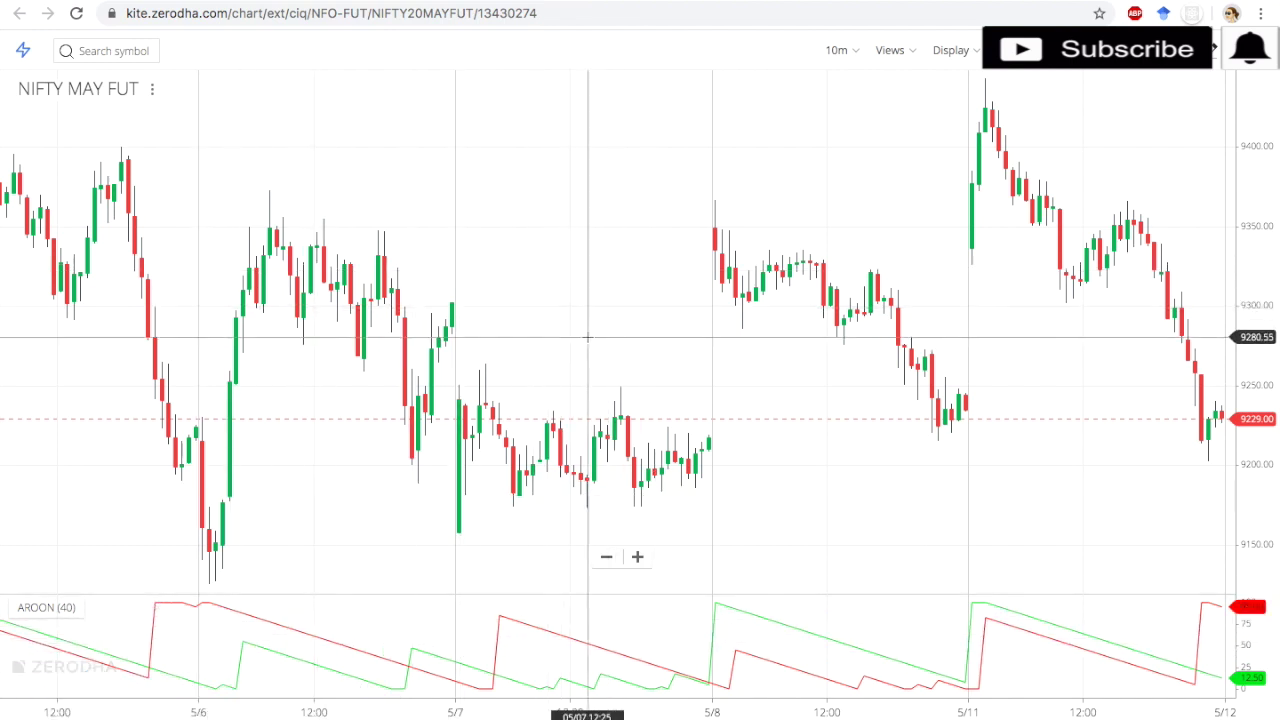
left_click_drag(423, 280, 449, 280)
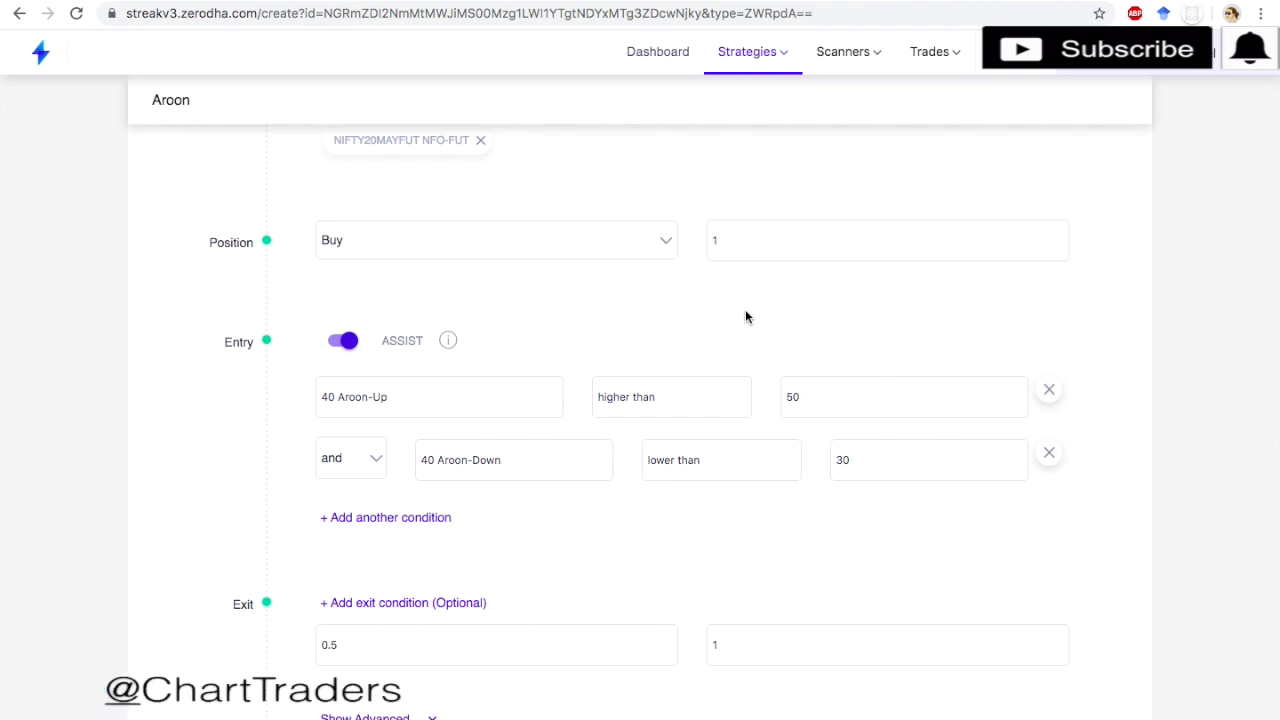
Confirm the Aroon-Up condition keeps its period of 40.
scroll(745, 317, "up", 1)
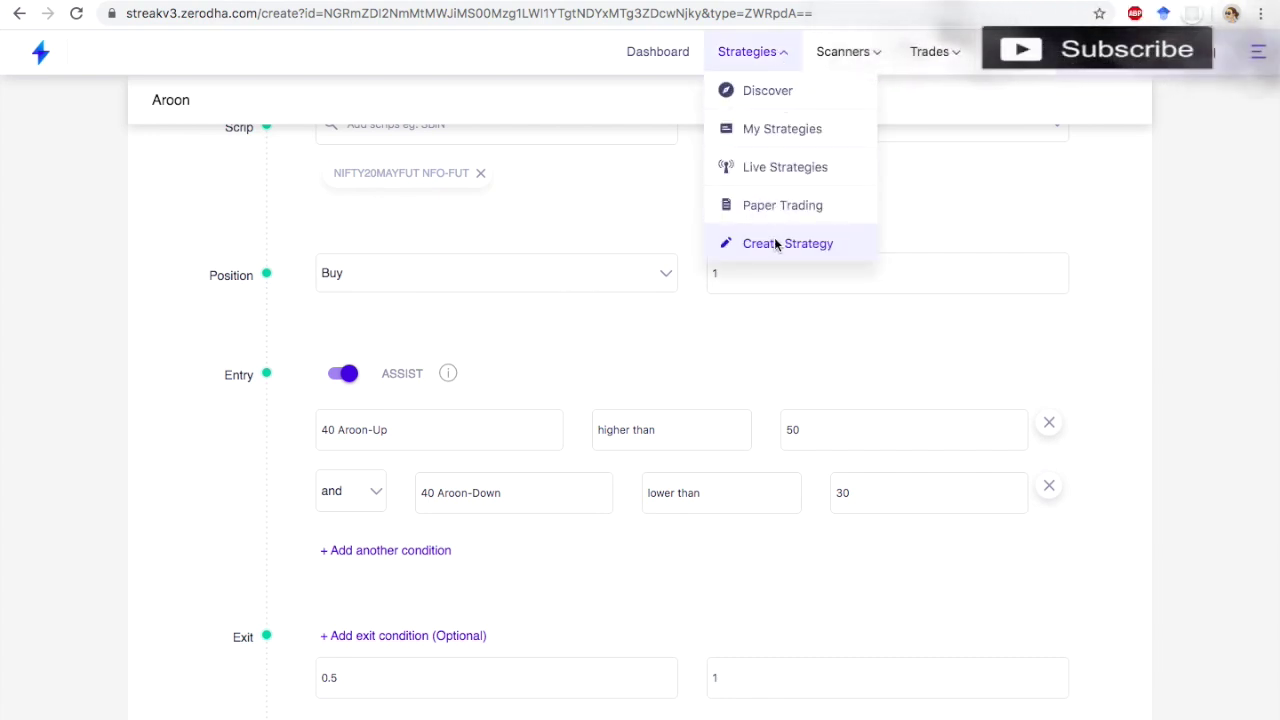
scroll(725, 347, "down", 2)
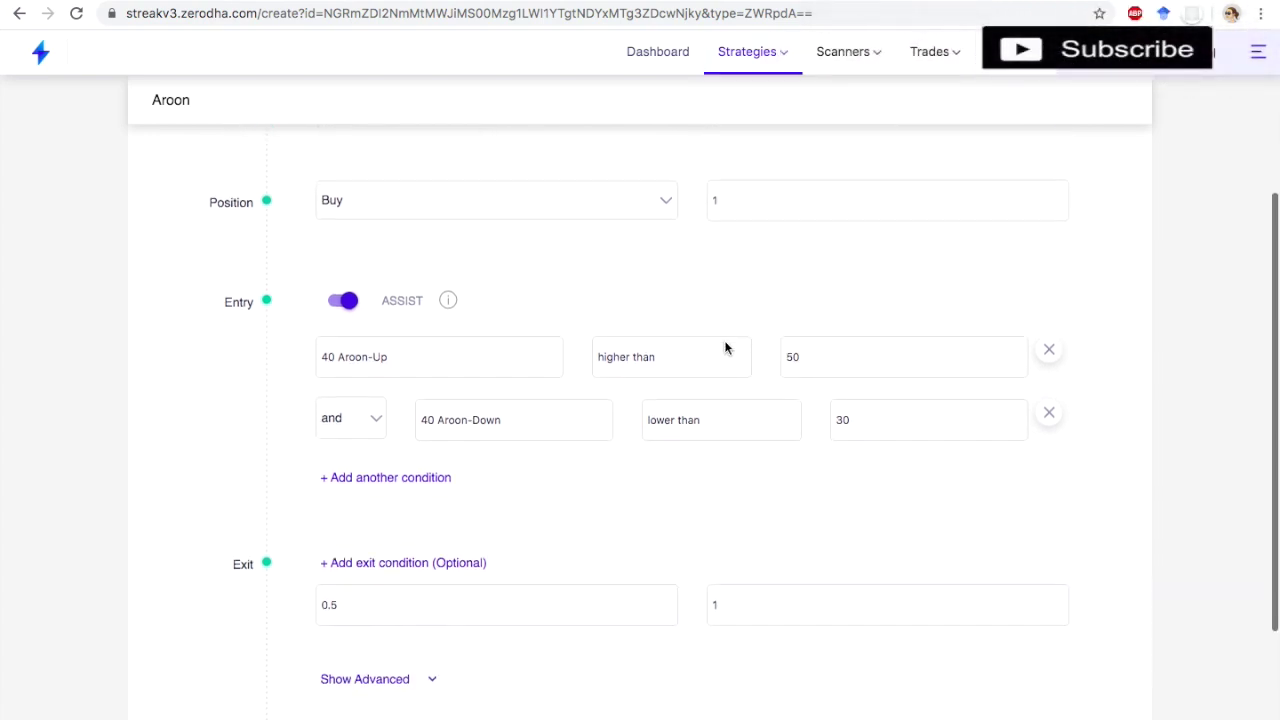
scroll(725, 345, "up", 1)
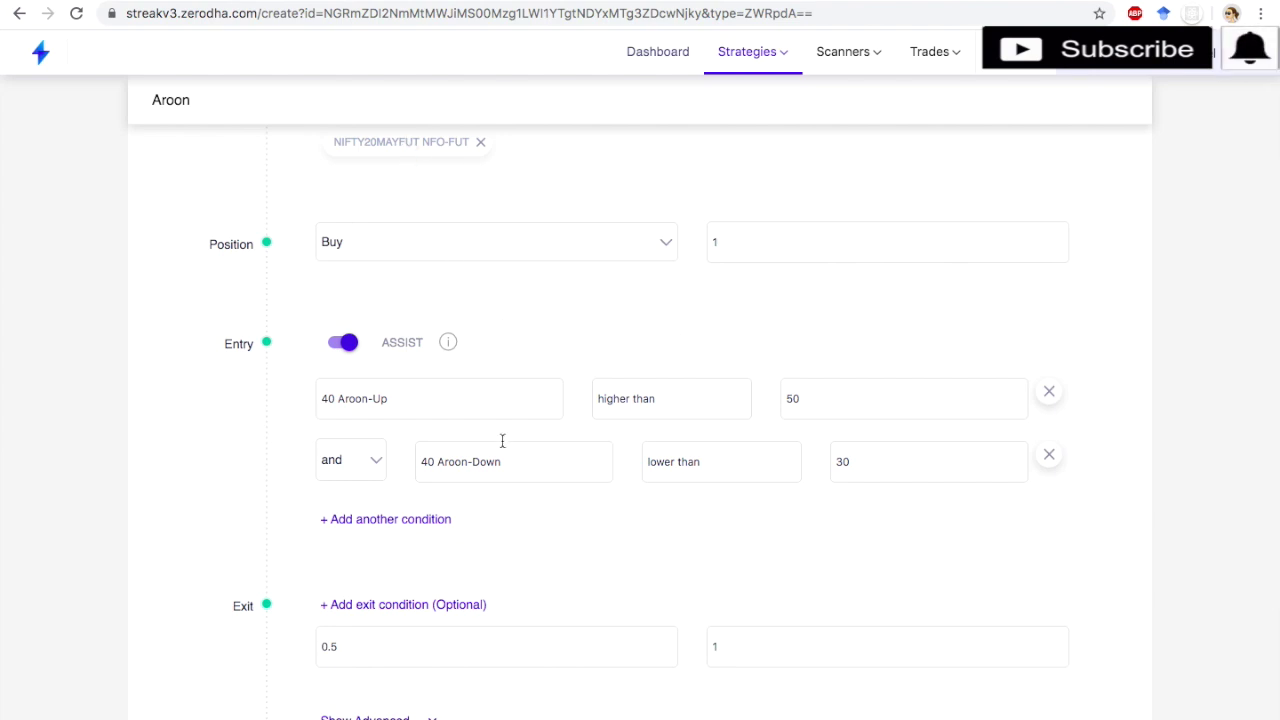
left_click(352, 402)
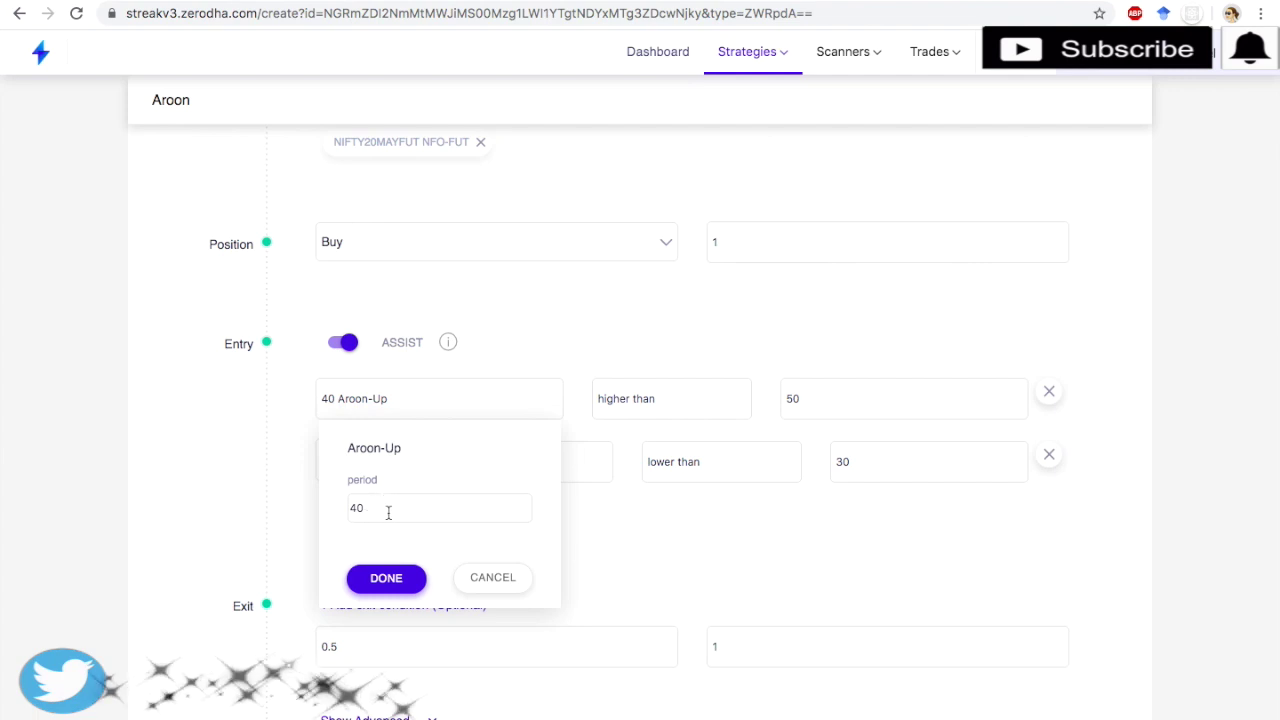
left_click(390, 578)
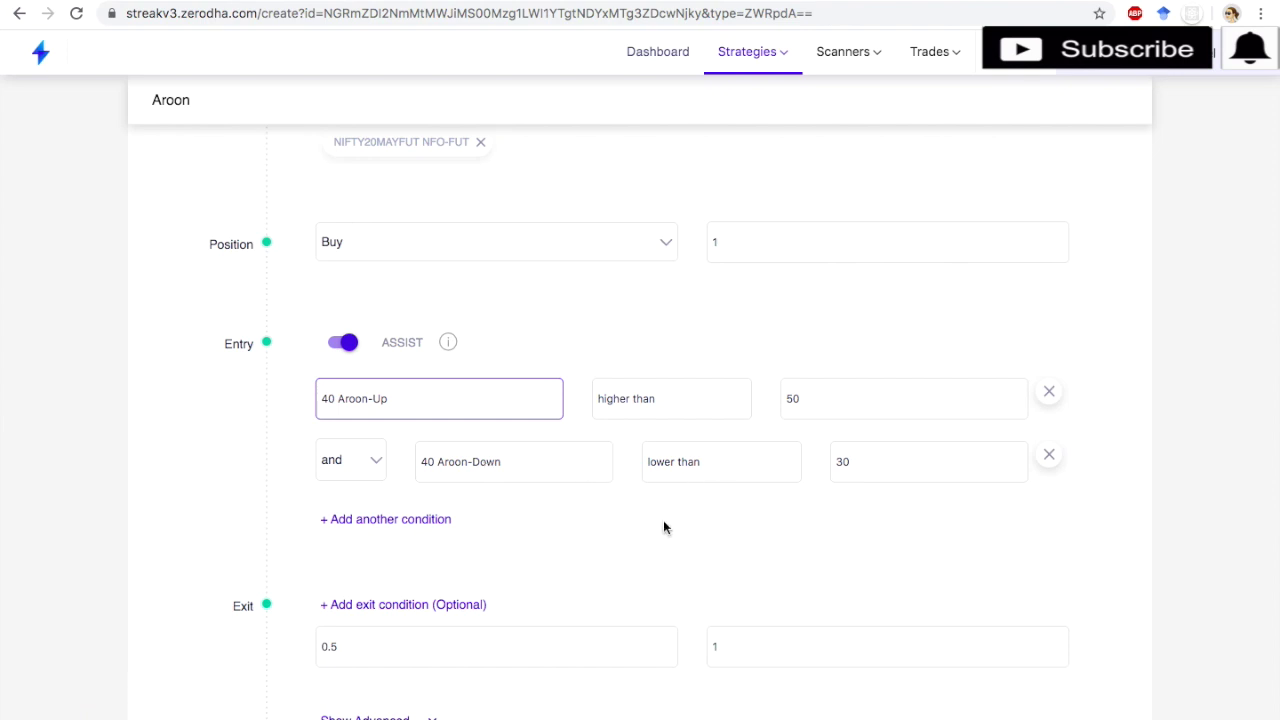
Reveal the advanced settings (09:00 AM–11:59 PM window), then save and backtest the strategy.
scroll(663, 527, "down", 1)
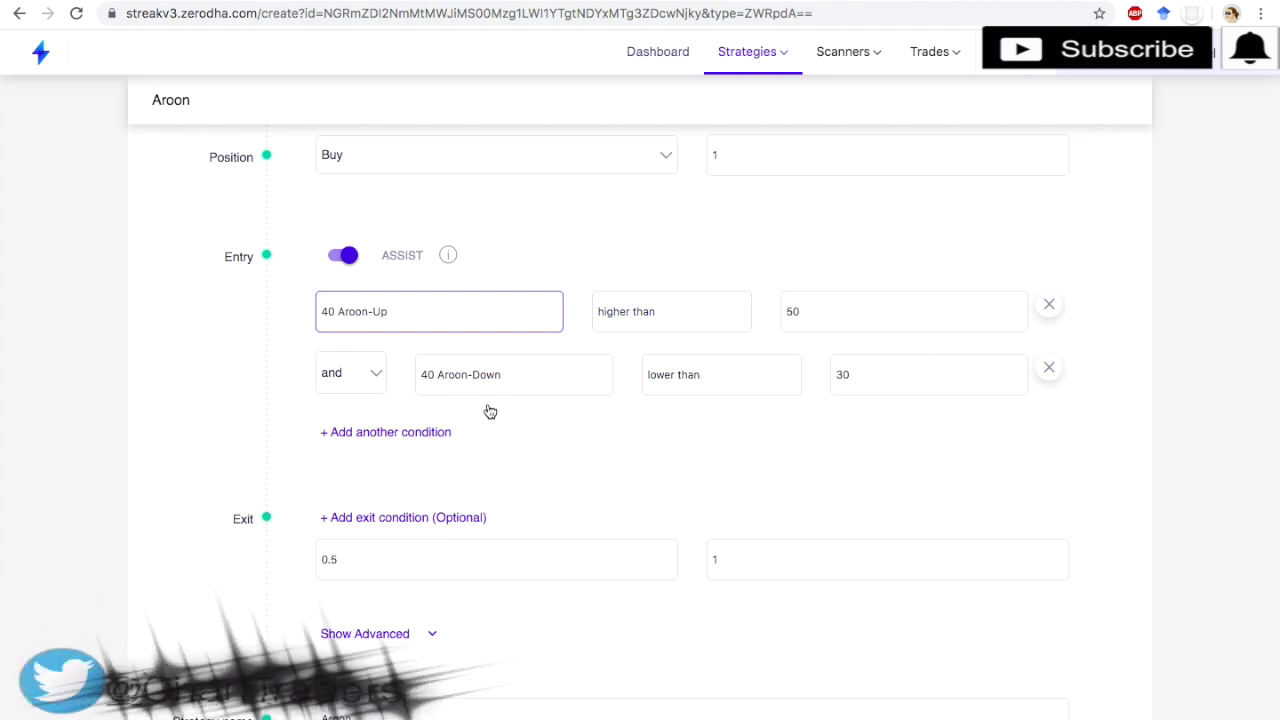
scroll(492, 403, "down", 1)
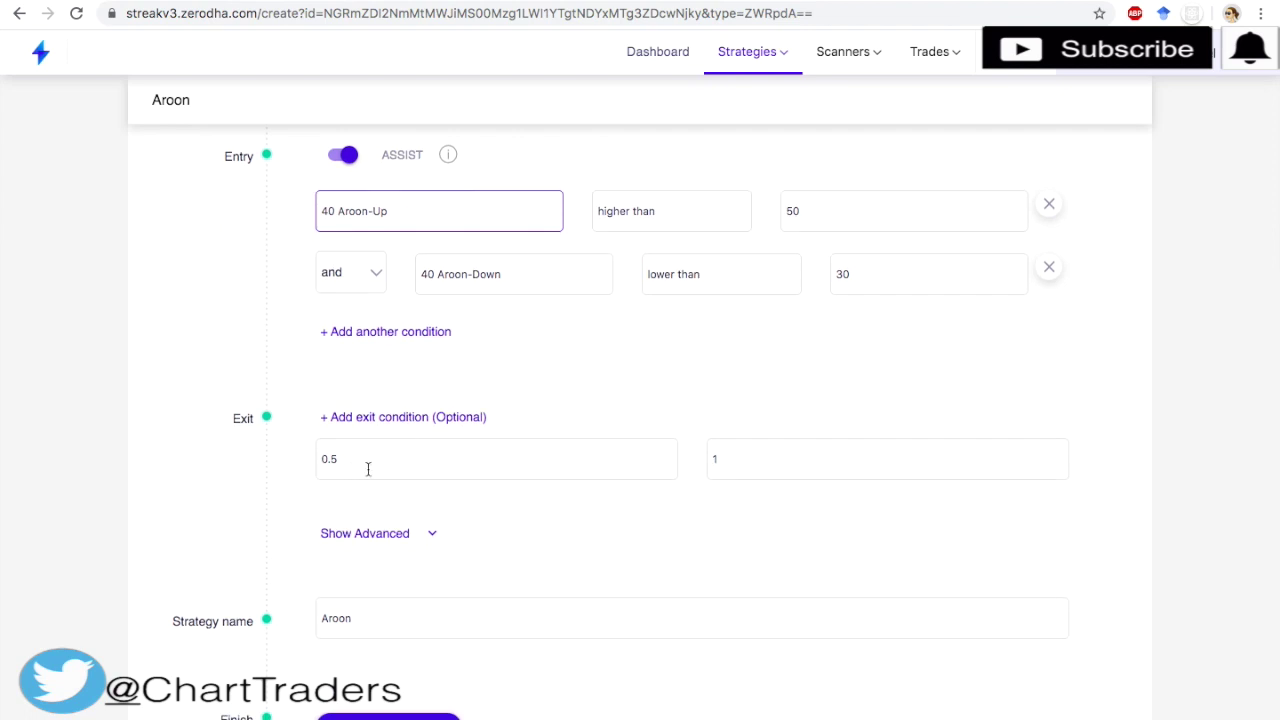
left_click(428, 534)
scroll(500, 548, "down", 1)
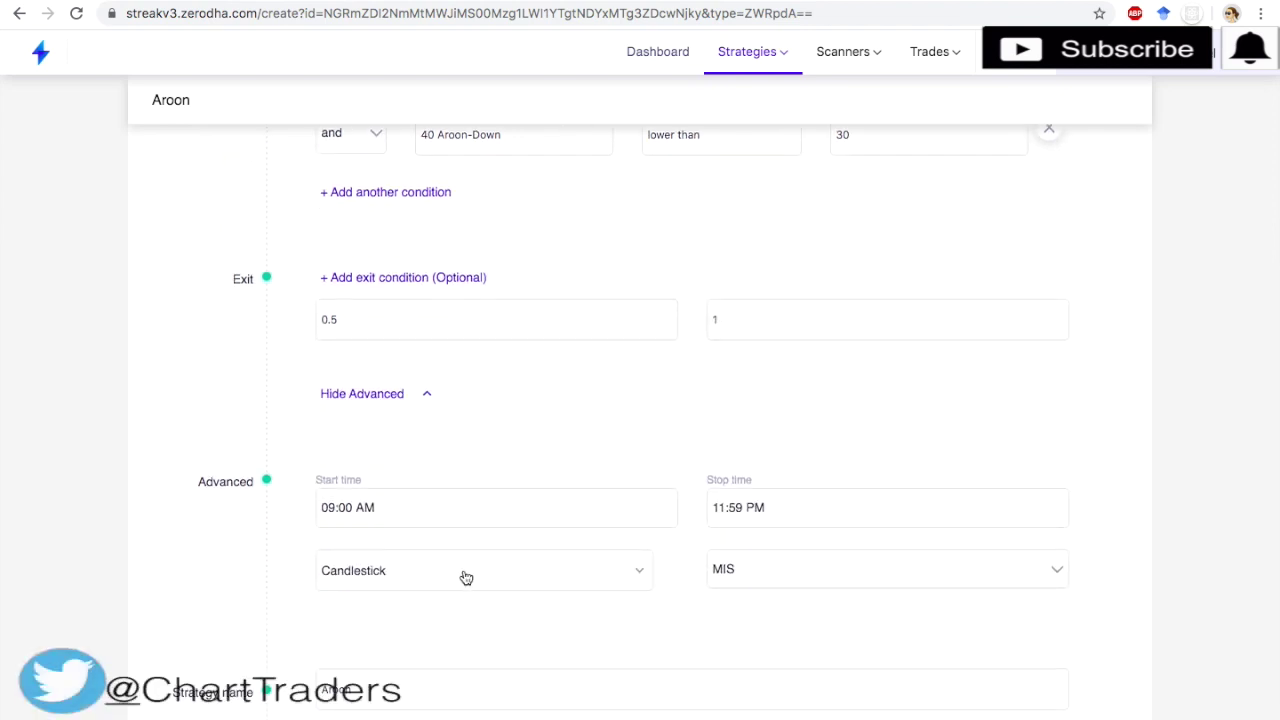
scroll(466, 577, "down", 1)
scroll(466, 577, "down", 1)
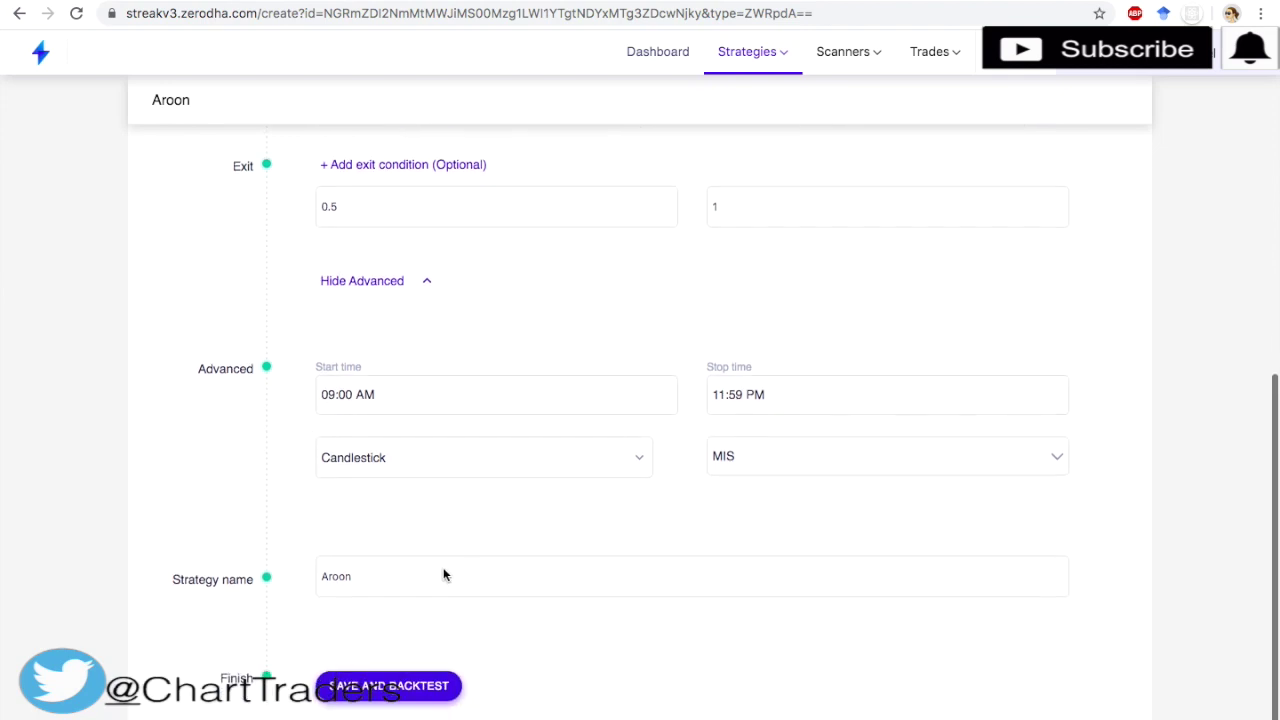
left_click(388, 683)
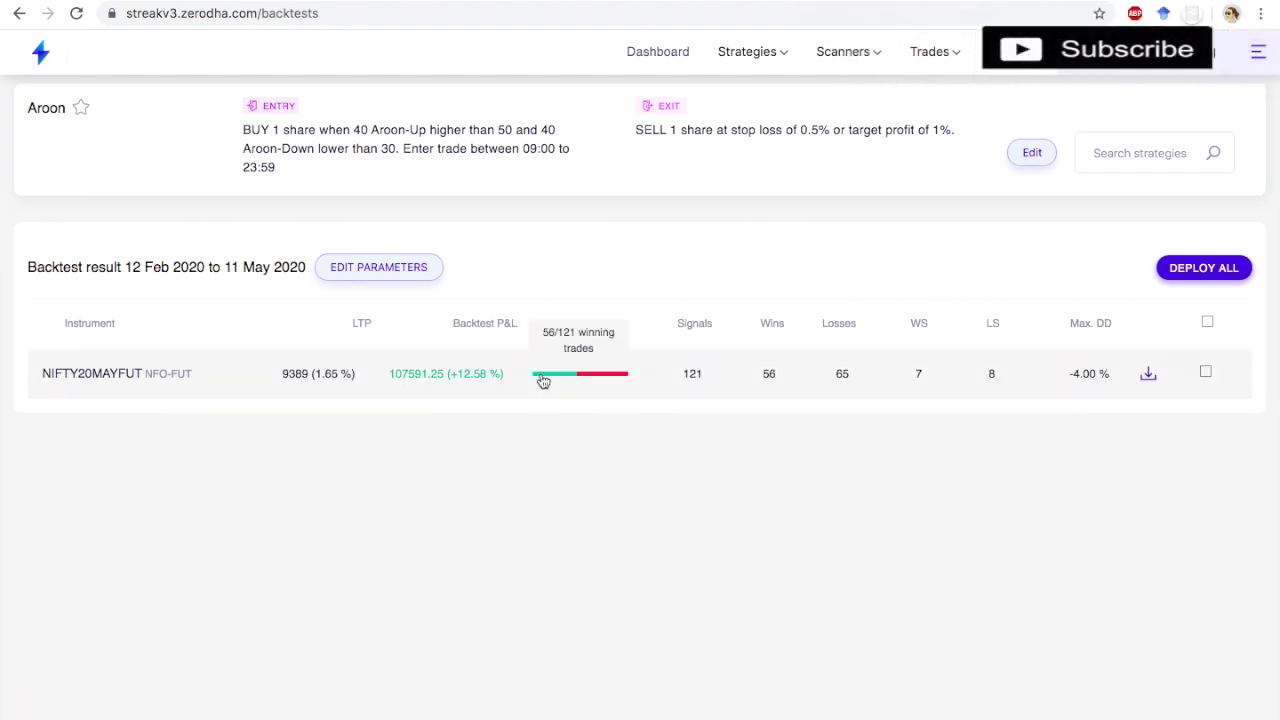
Expand the NIFTY20MAYFUT results with brokerage included, giving P&L 89330.86 (+10.45%).
left_click(543, 381)
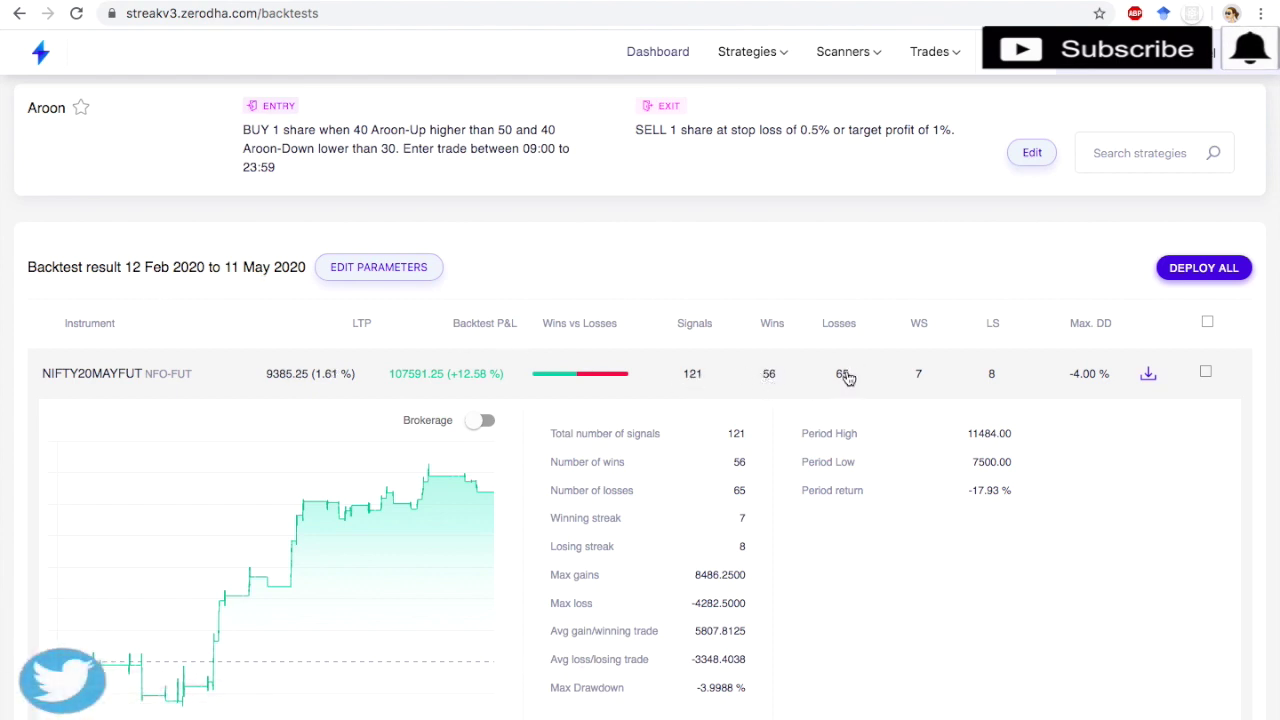
left_click(485, 424)
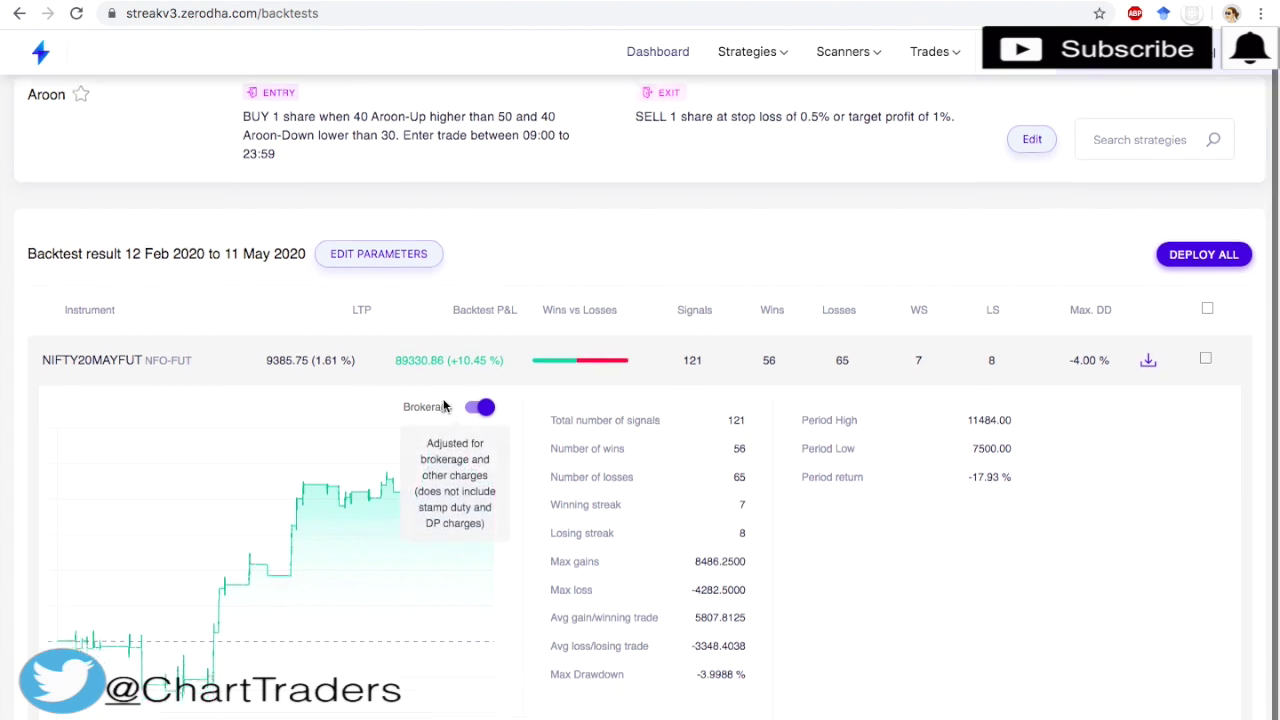
scroll(440, 410, "down", 1)
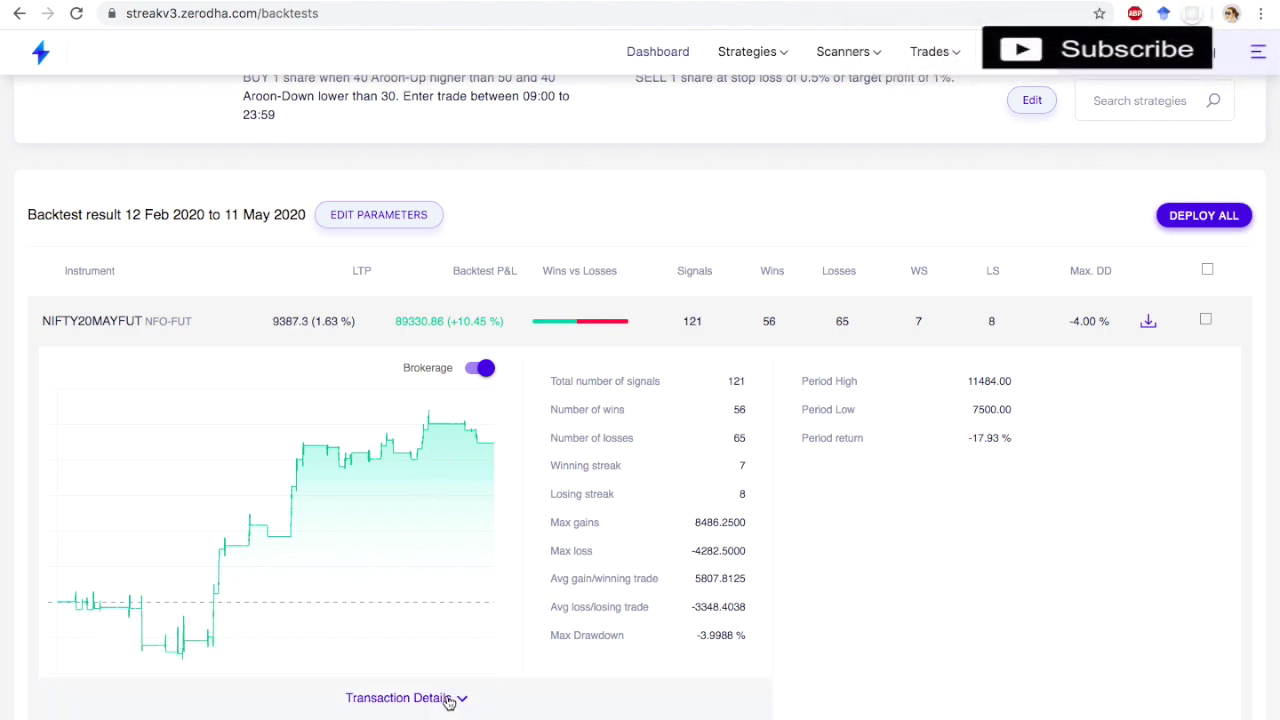
scroll(600, 529, "down", 2)
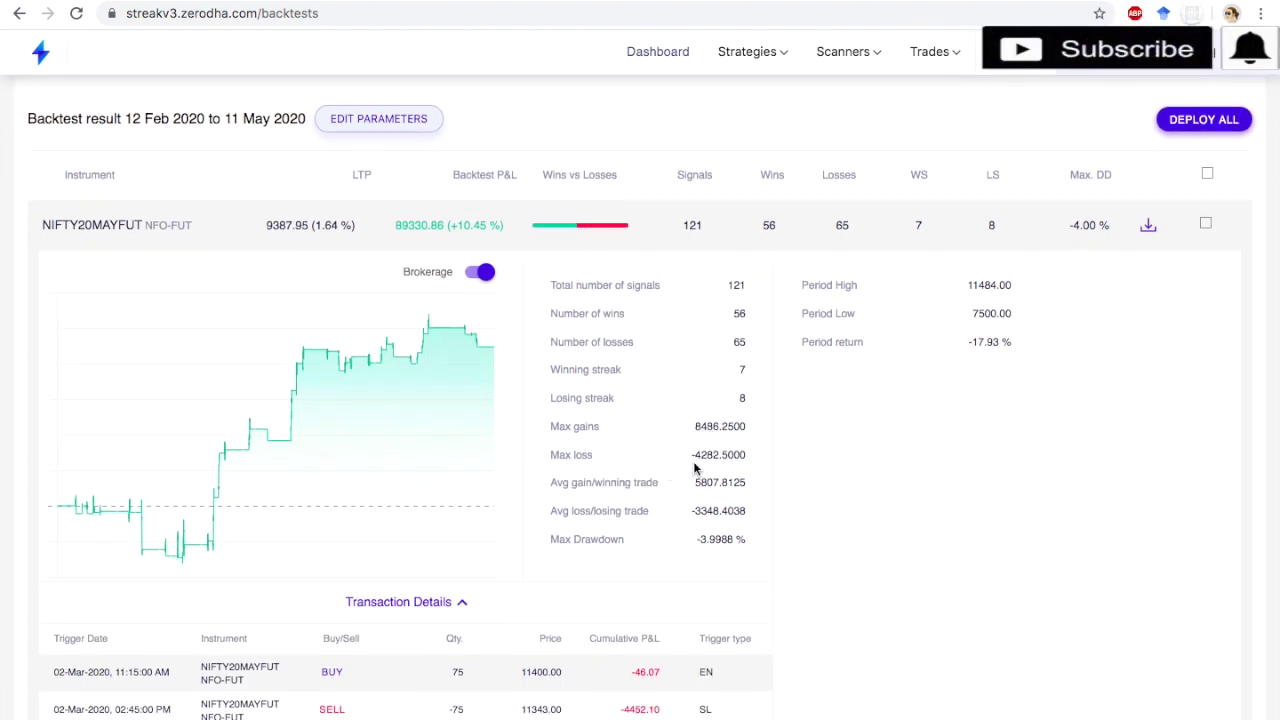
Scroll through the backtest's transaction list.
scroll(705, 455, "up", 2)
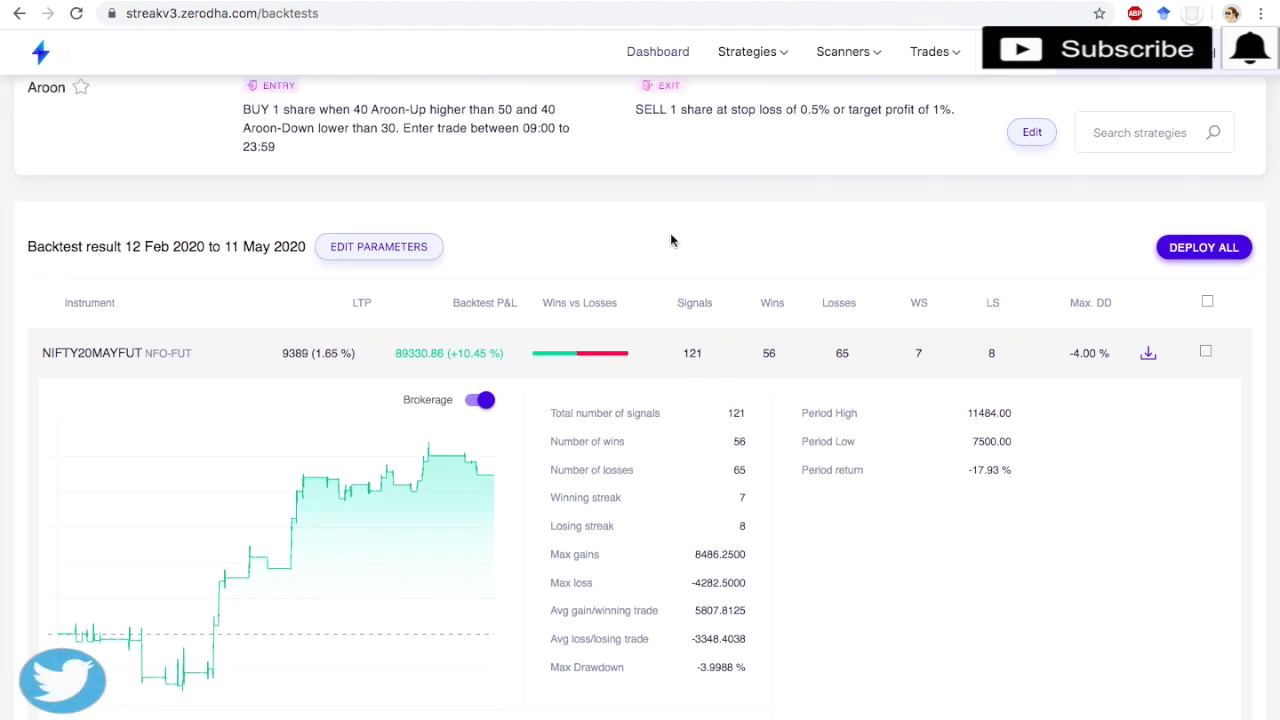
scroll(671, 263, "up", 1)
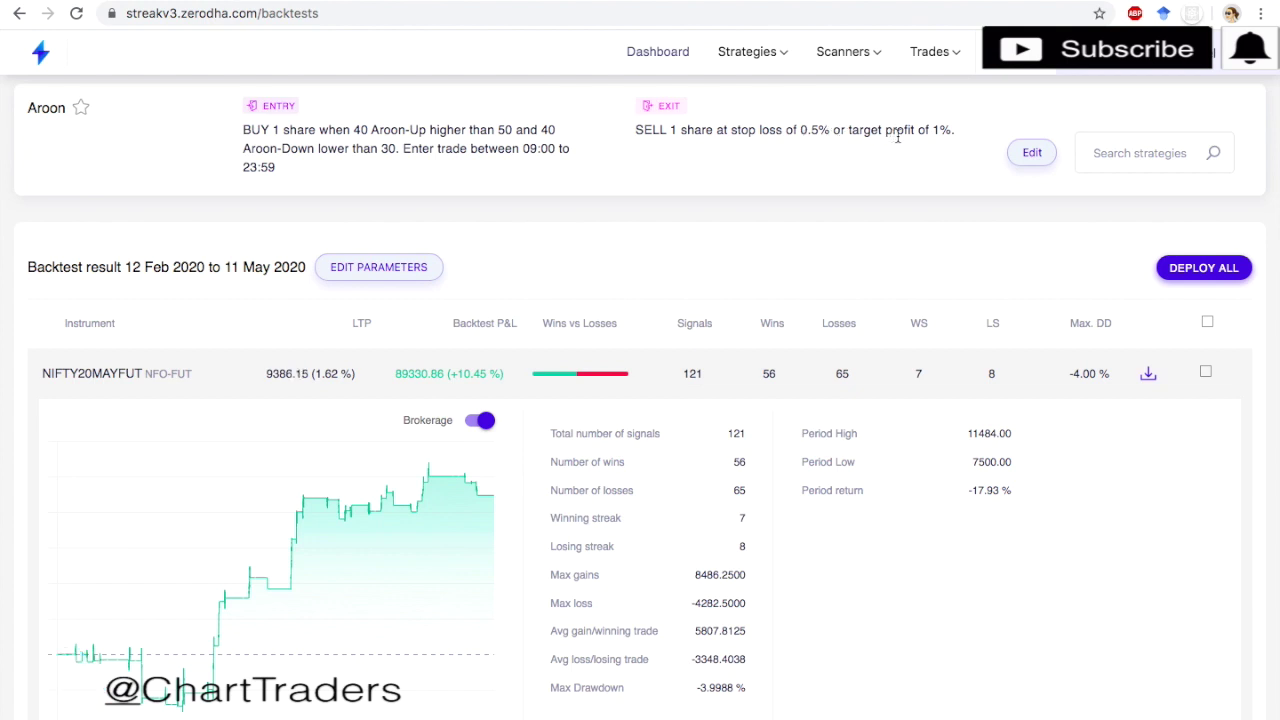
scroll(541, 452, "down", 1)
scroll(541, 452, "down", 1)
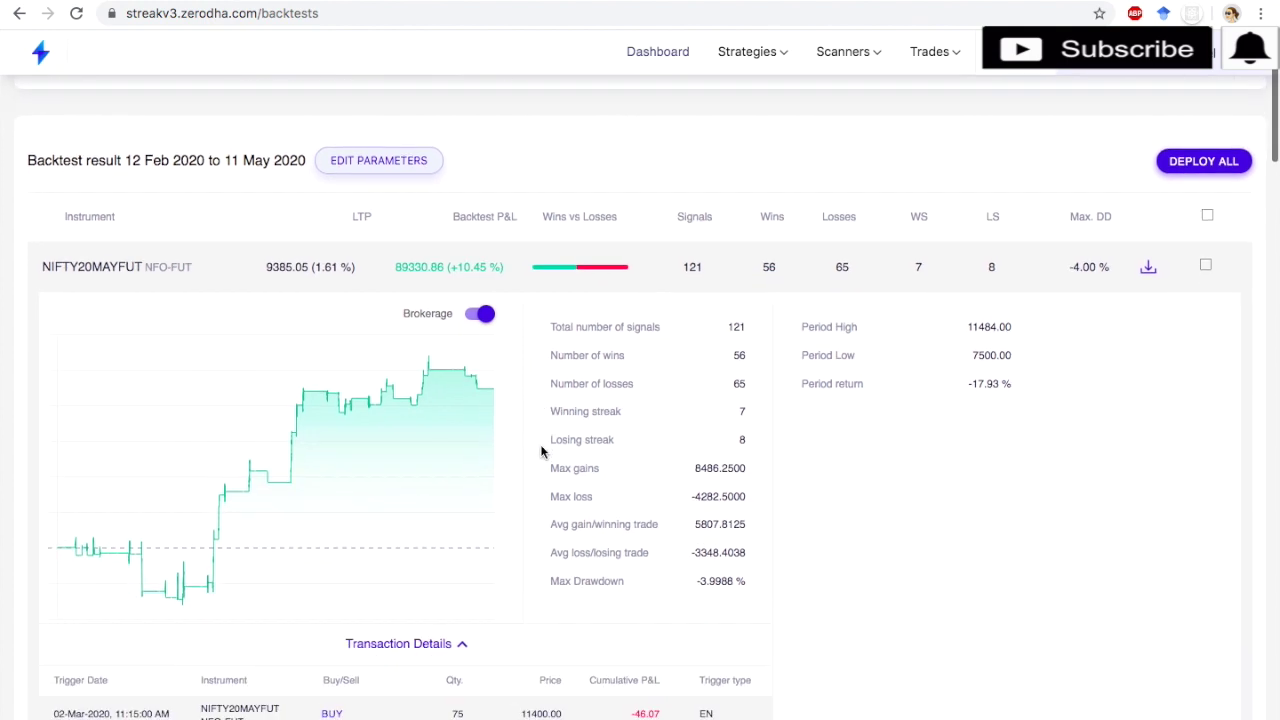
scroll(541, 452, "down", 2)
scroll(541, 452, "down", 2)
scroll(541, 452, "up", 3)
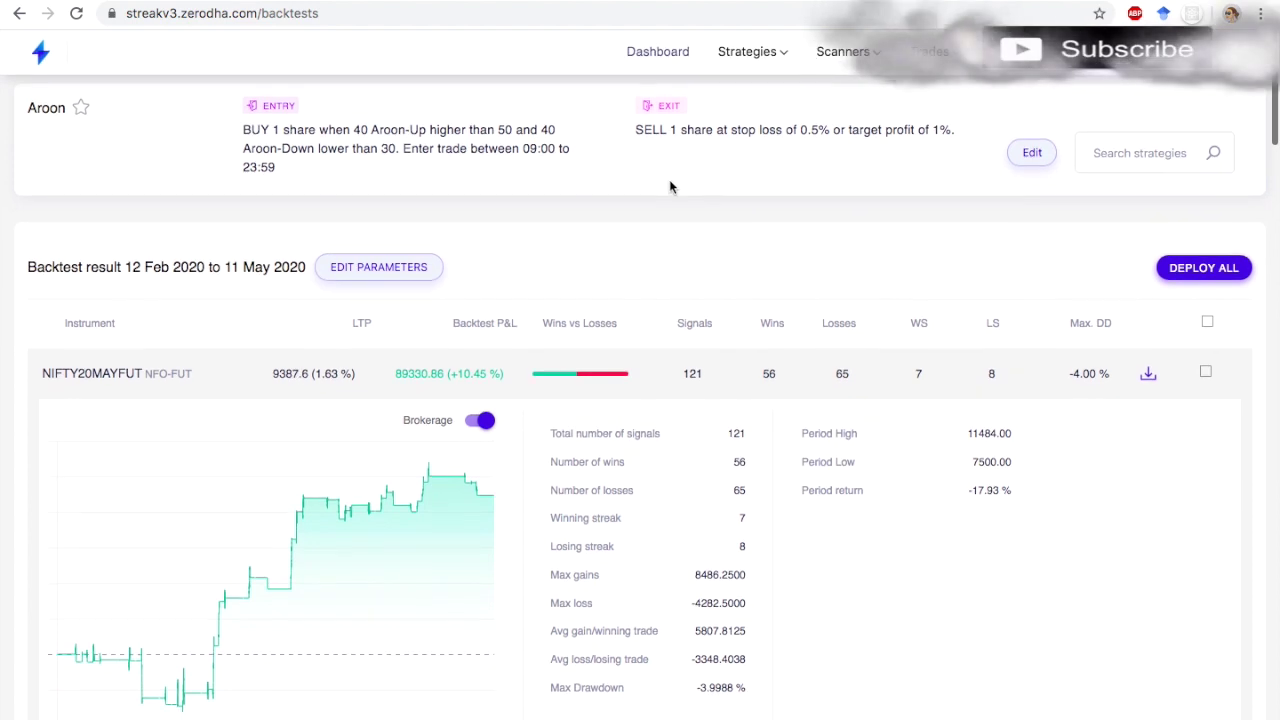
Backtest the Aroon strategy on 30-minute candles.
left_click(1033, 155)
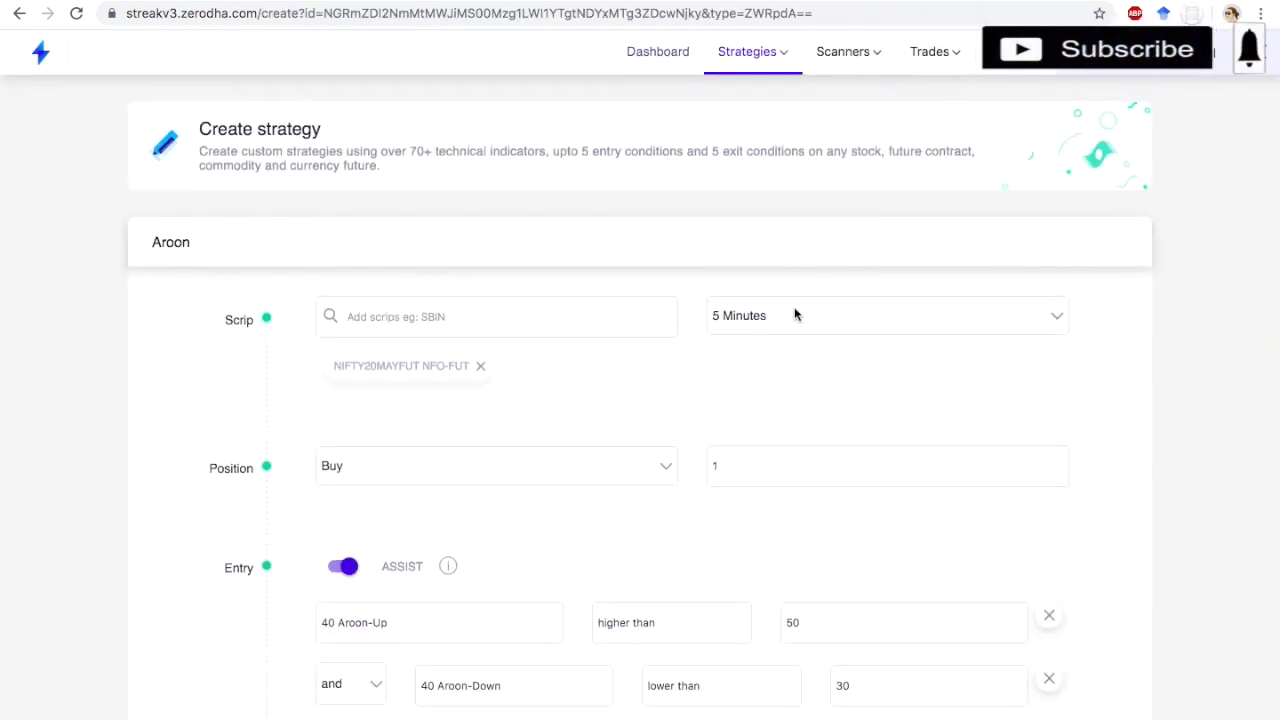
left_click(796, 315)
scroll(750, 530, "down", 3)
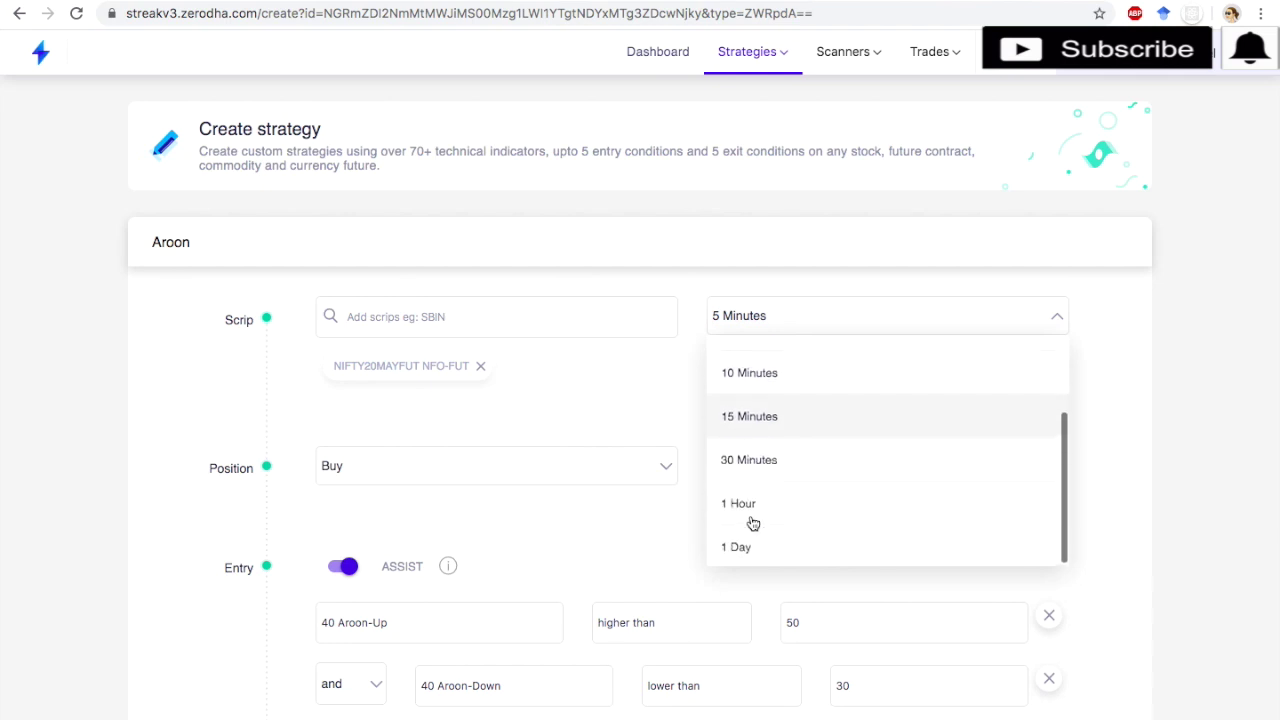
left_click(760, 468)
scroll(757, 465, "down", 5)
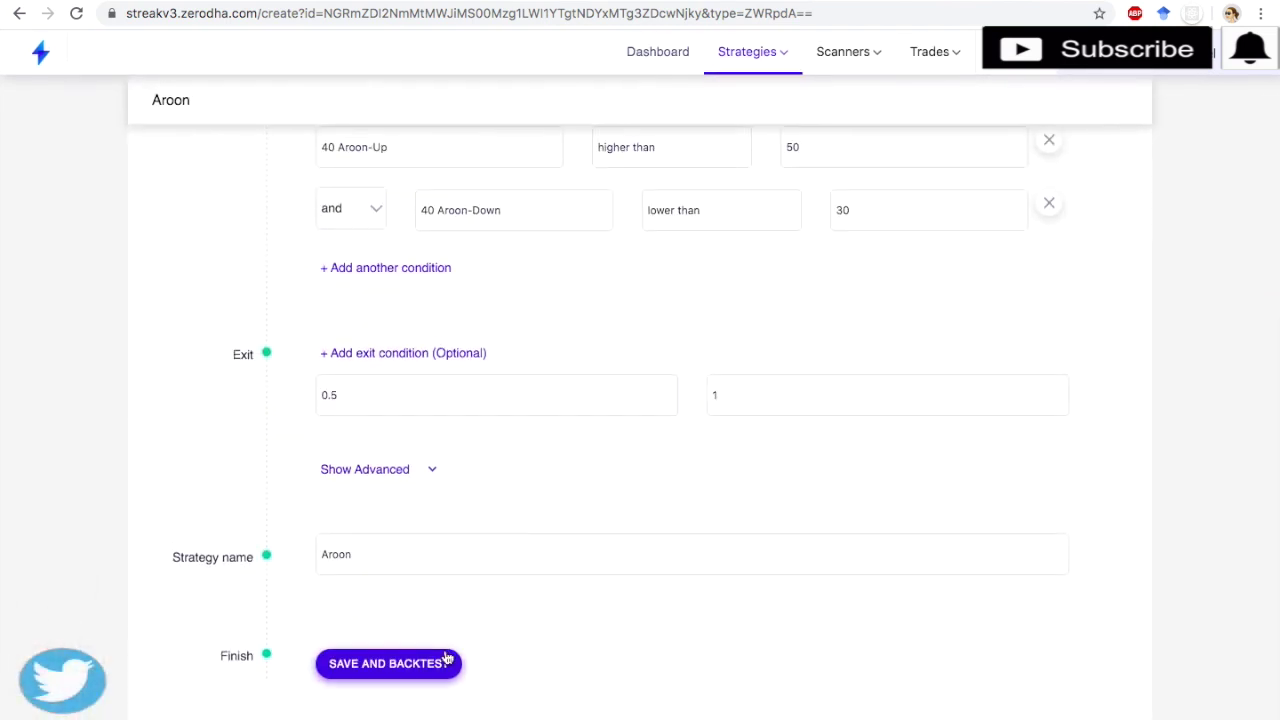
left_click(445, 668)
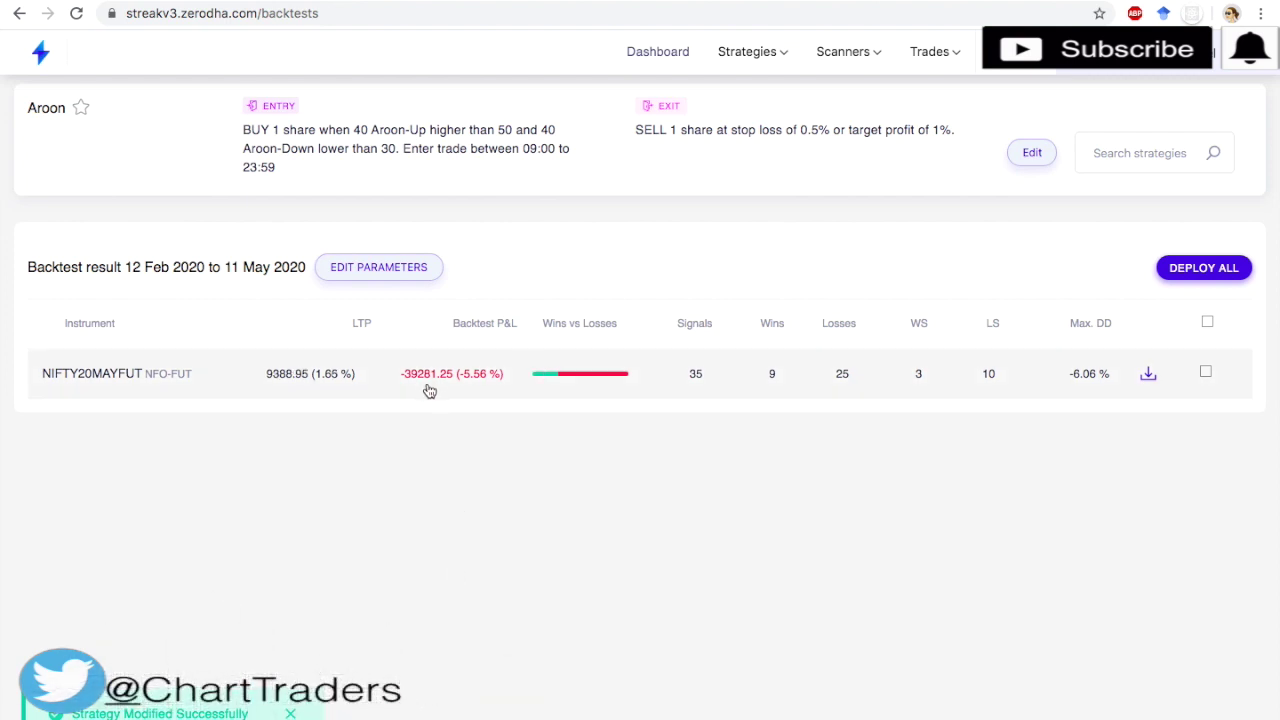
Backtest on 1-day candles, find no trades, and return to editing the strategy.
left_click(1028, 160)
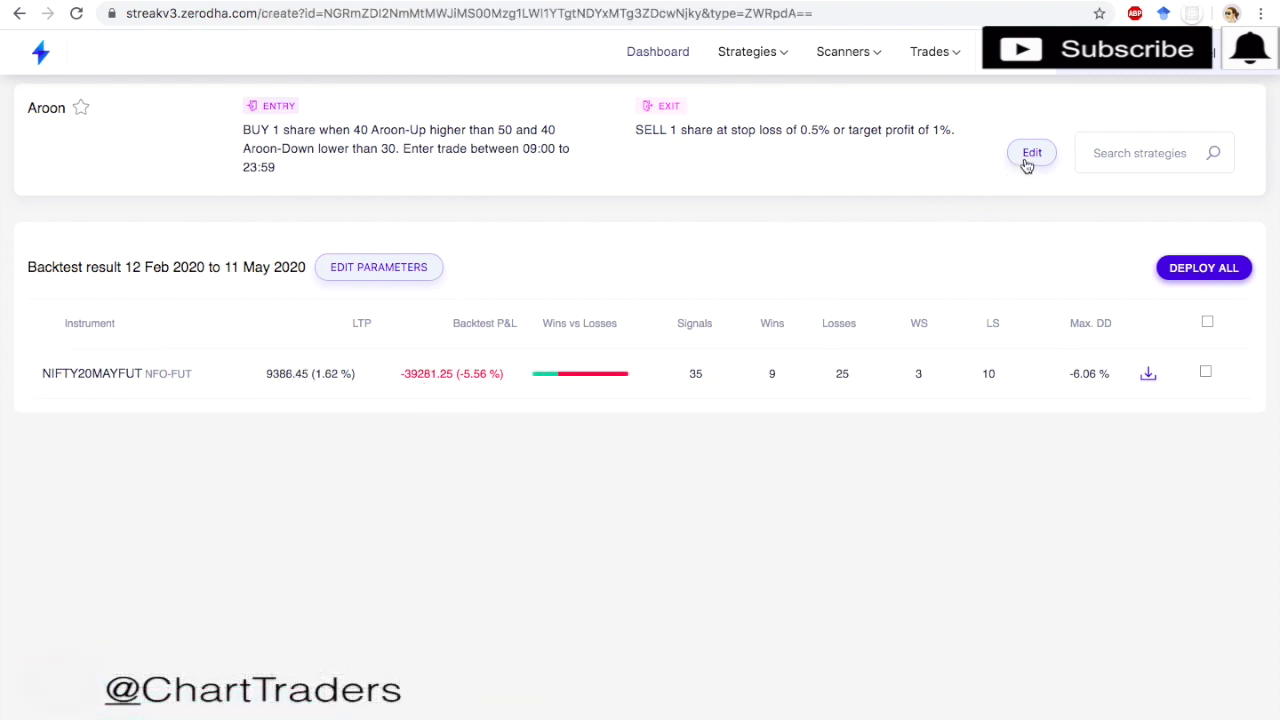
scroll(810, 350, "down", 1)
scroll(810, 350, "down", 1)
scroll(809, 343, "down", 2)
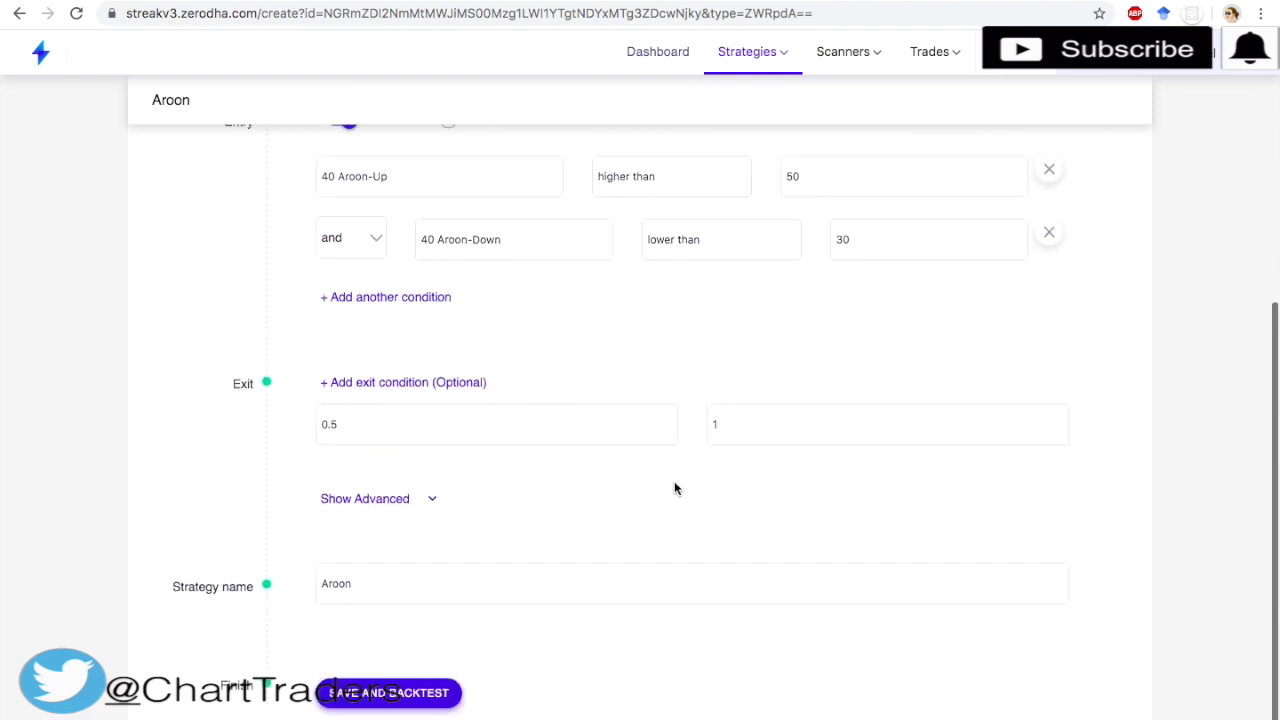
scroll(674, 481, "down", 1)
scroll(703, 400, "up", 5)
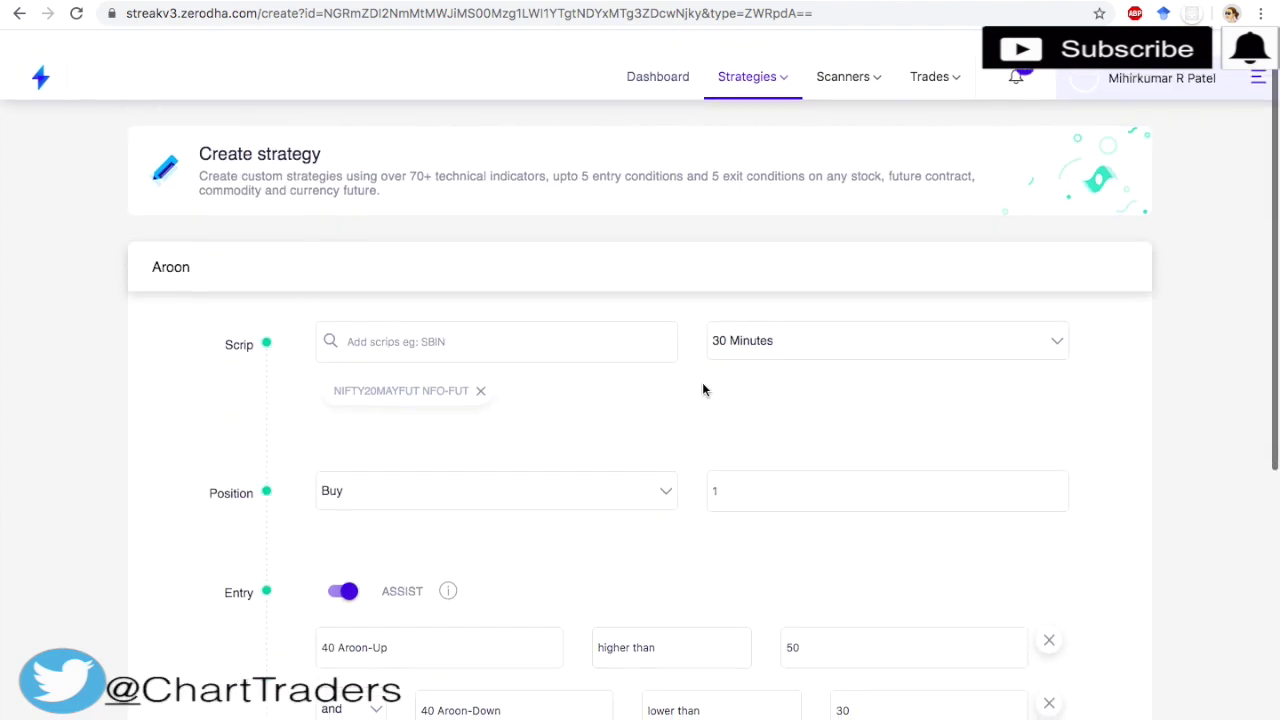
left_click(743, 335)
scroll(743, 486, "down", 2)
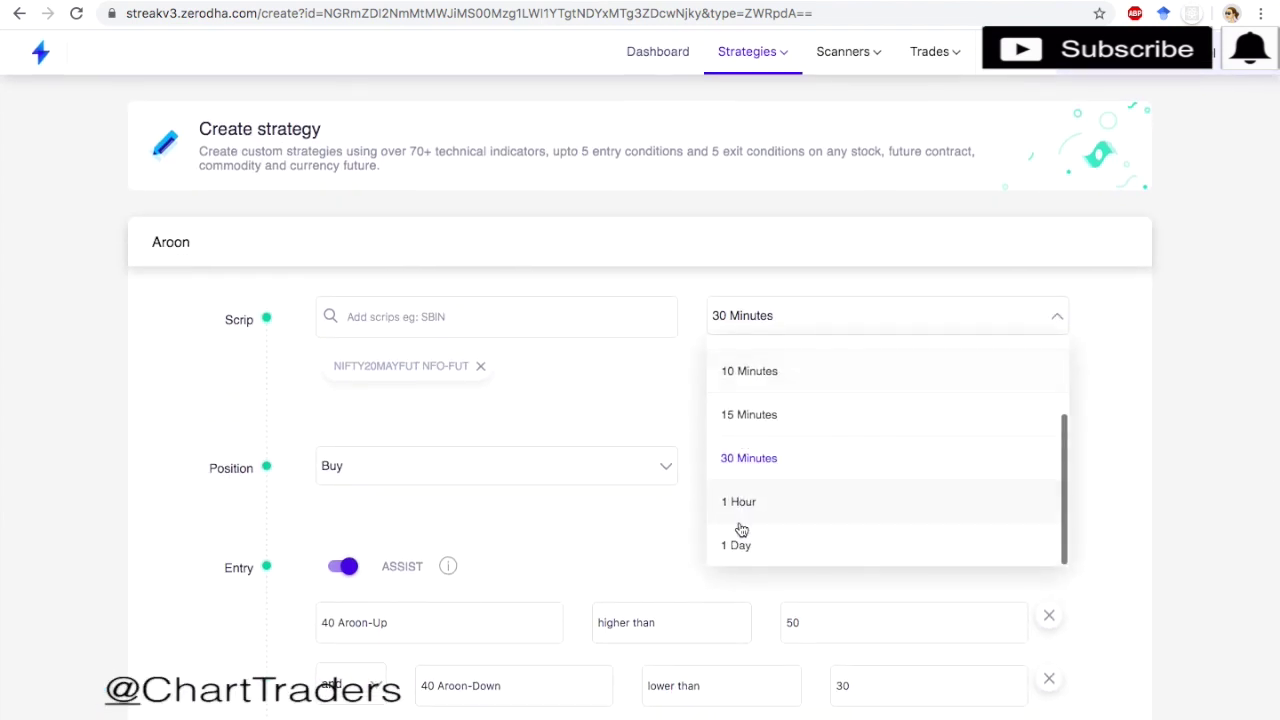
left_click(740, 546)
scroll(740, 546, "down", 3)
scroll(600, 600, "down", 1)
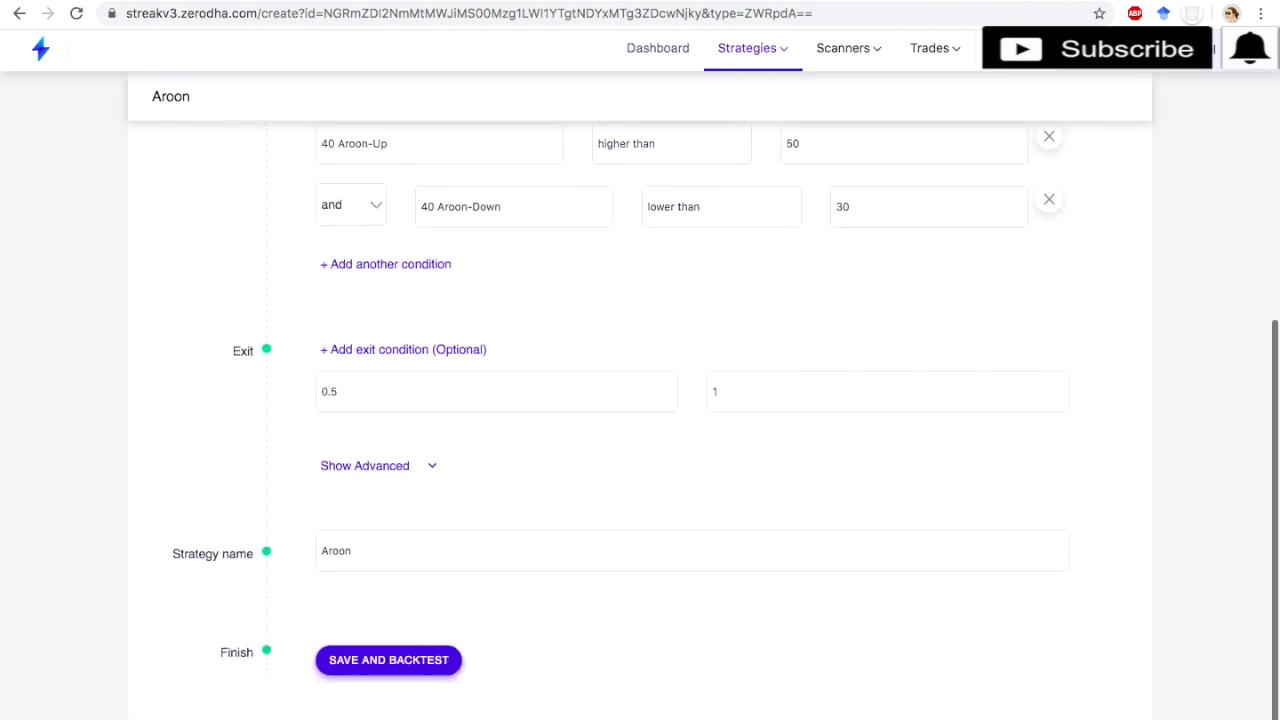
left_click(431, 665)
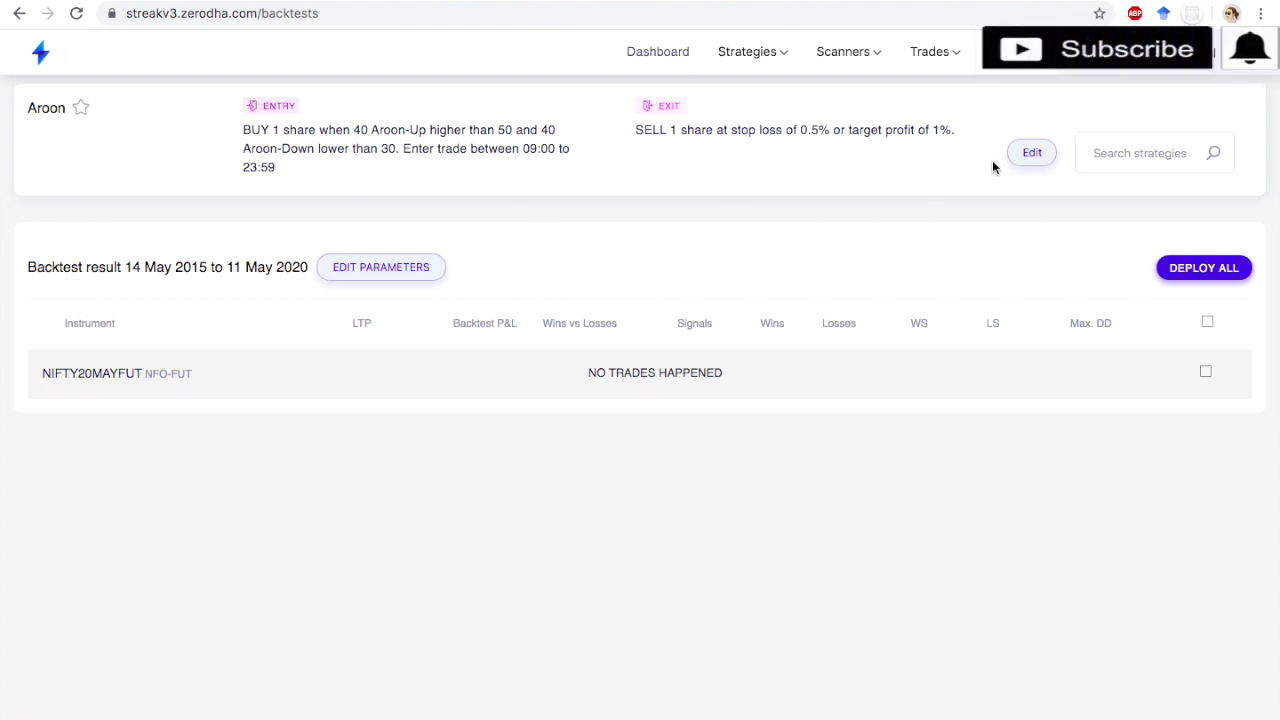
left_click(1017, 162)
Backtest the Aroon strategy on 5-minute candles.
left_click(752, 283)
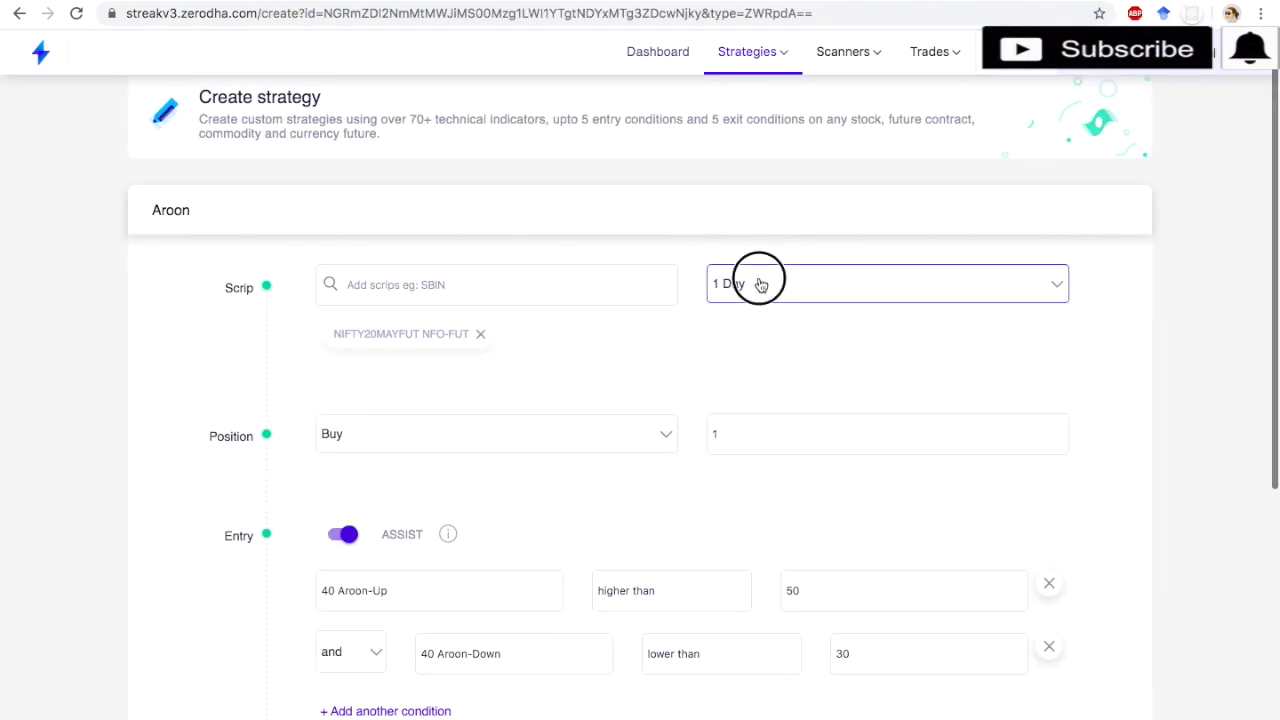
left_click(763, 410)
scroll(763, 408, "down", 4)
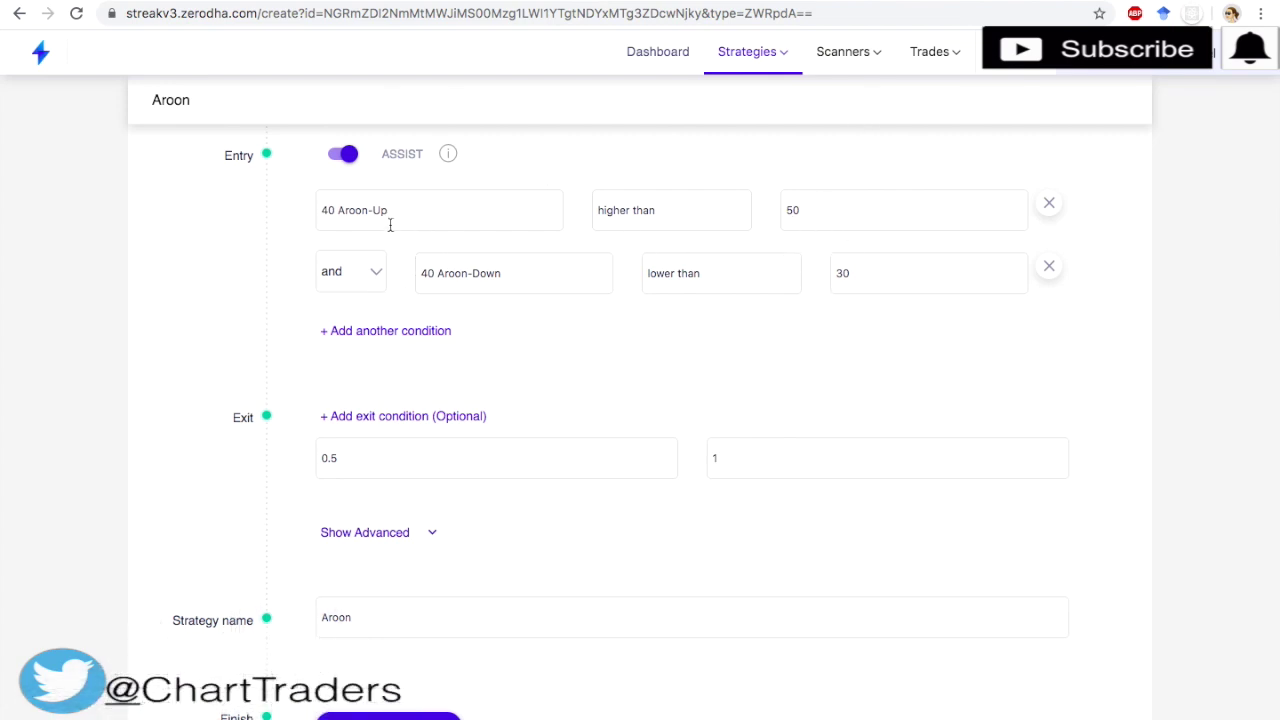
left_click(400, 715)
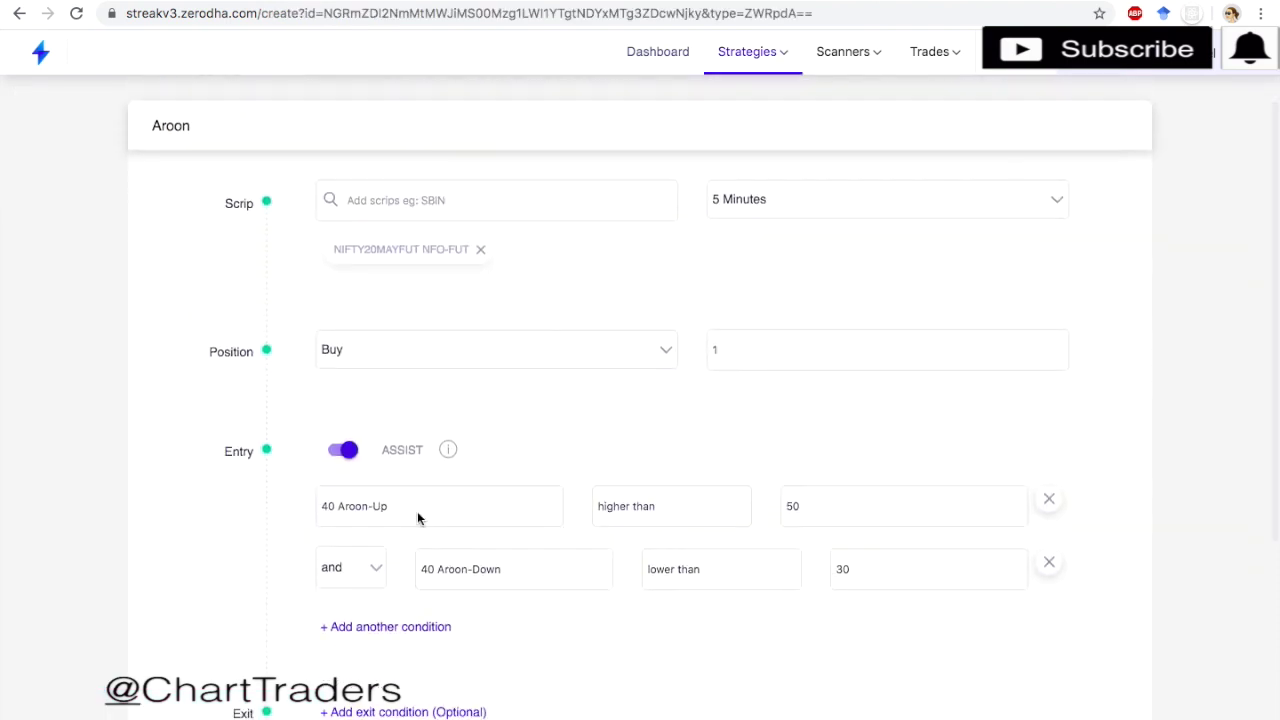
Change both Aroon-Up and Aroon-Down periods to 14 and rerun the backtest.
left_click(417, 510)
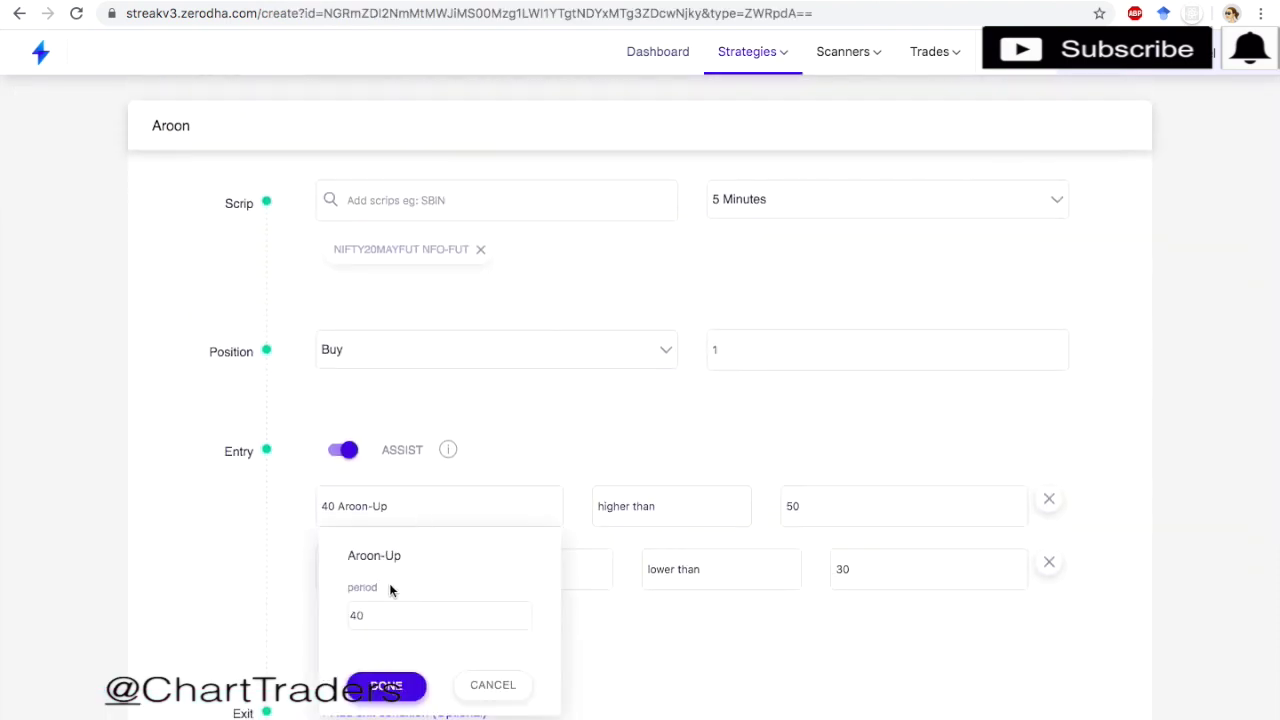
left_click(378, 618)
type("4")
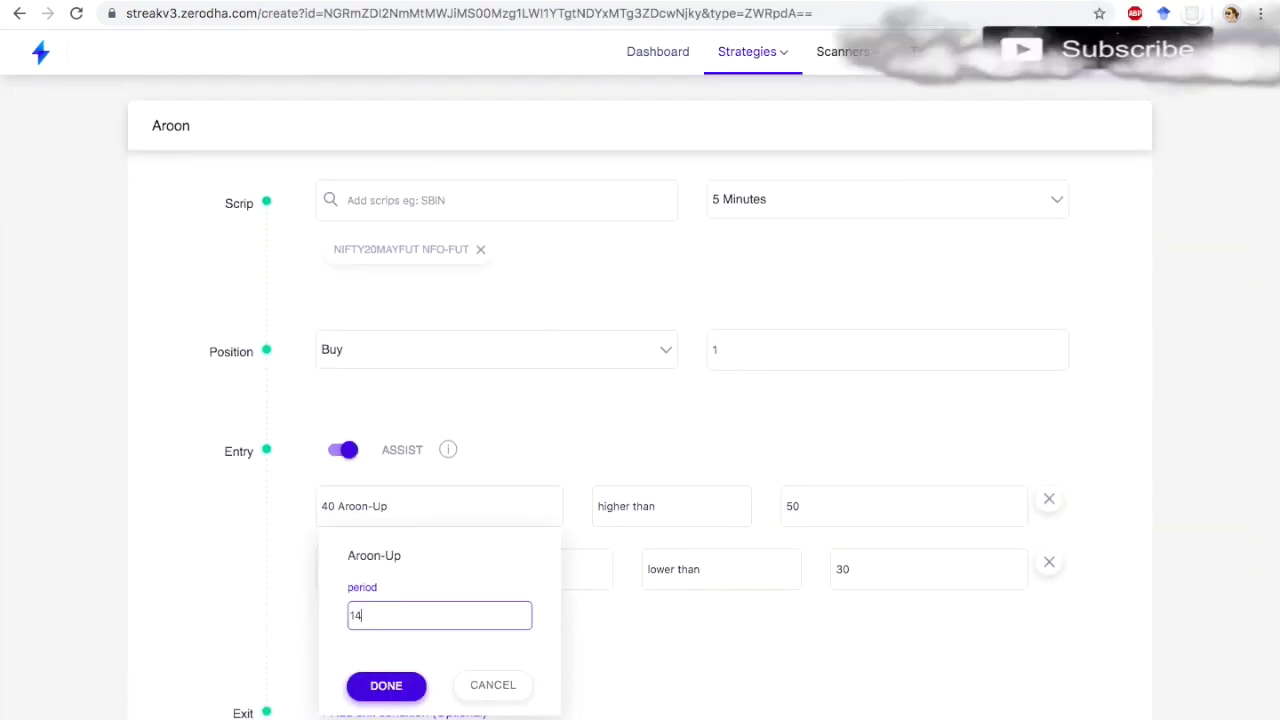
left_click(386, 686)
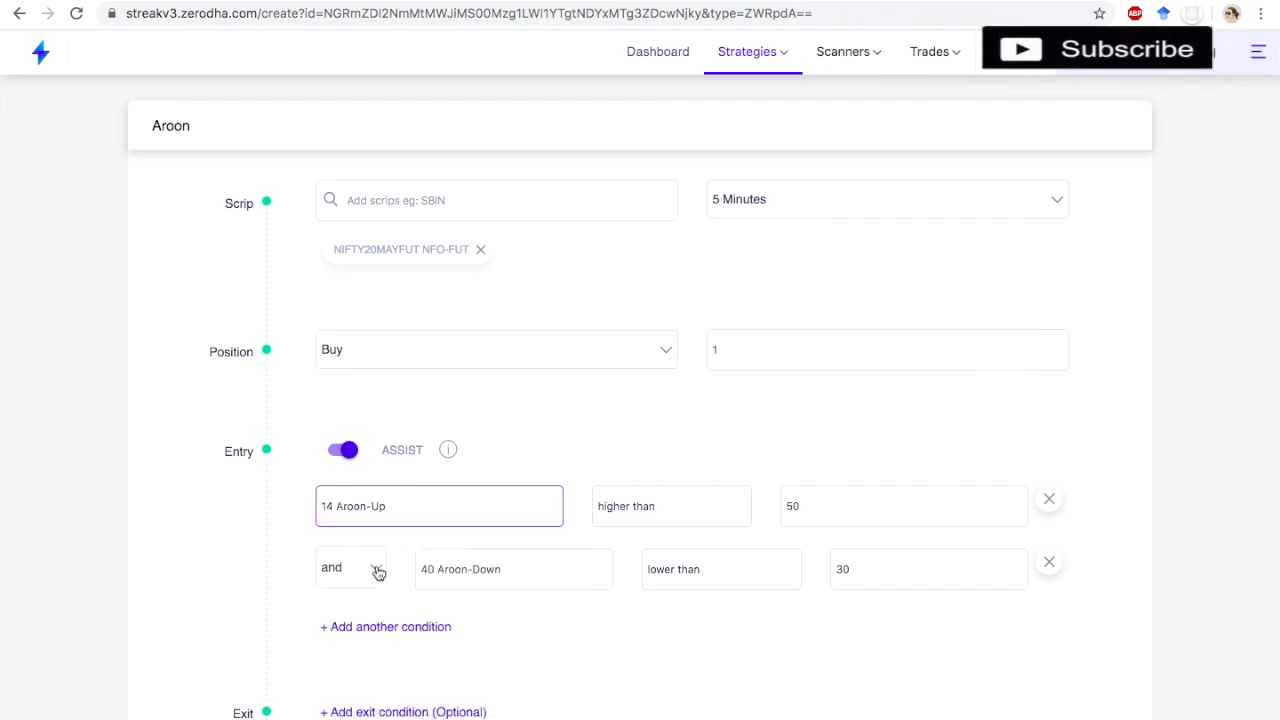
left_click(440, 560)
left_click(449, 634)
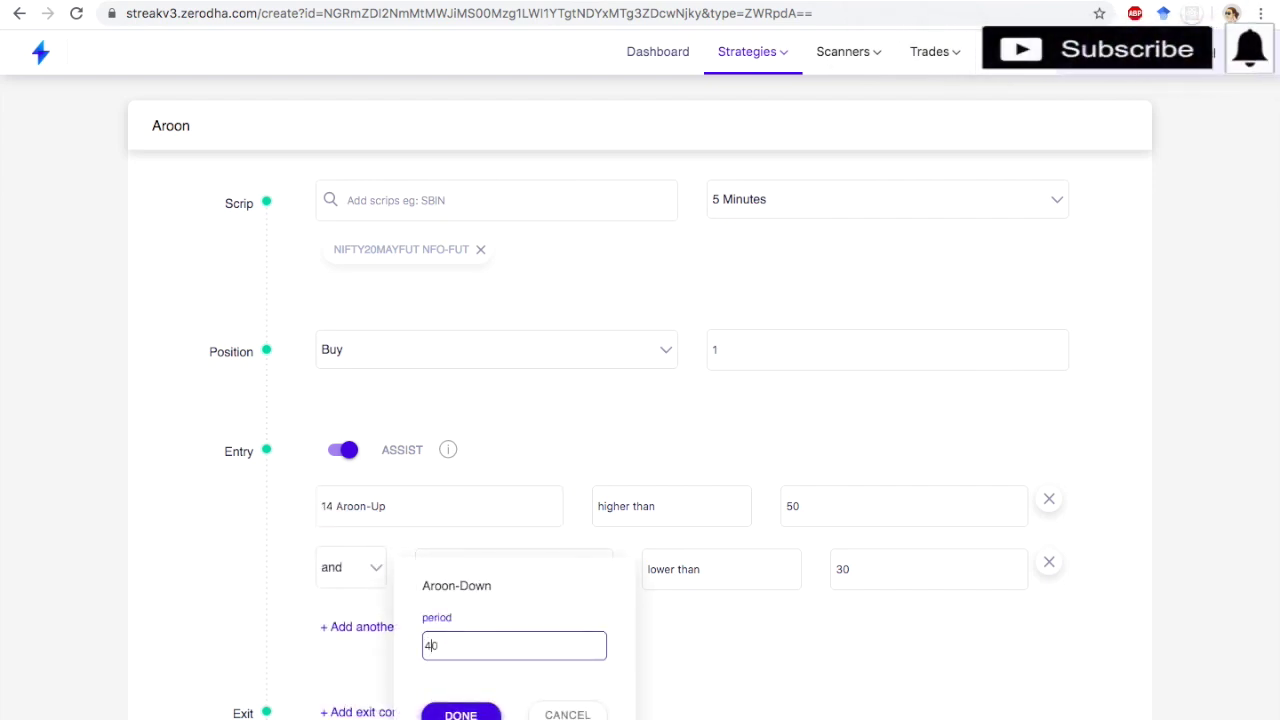
key("BackSpace")
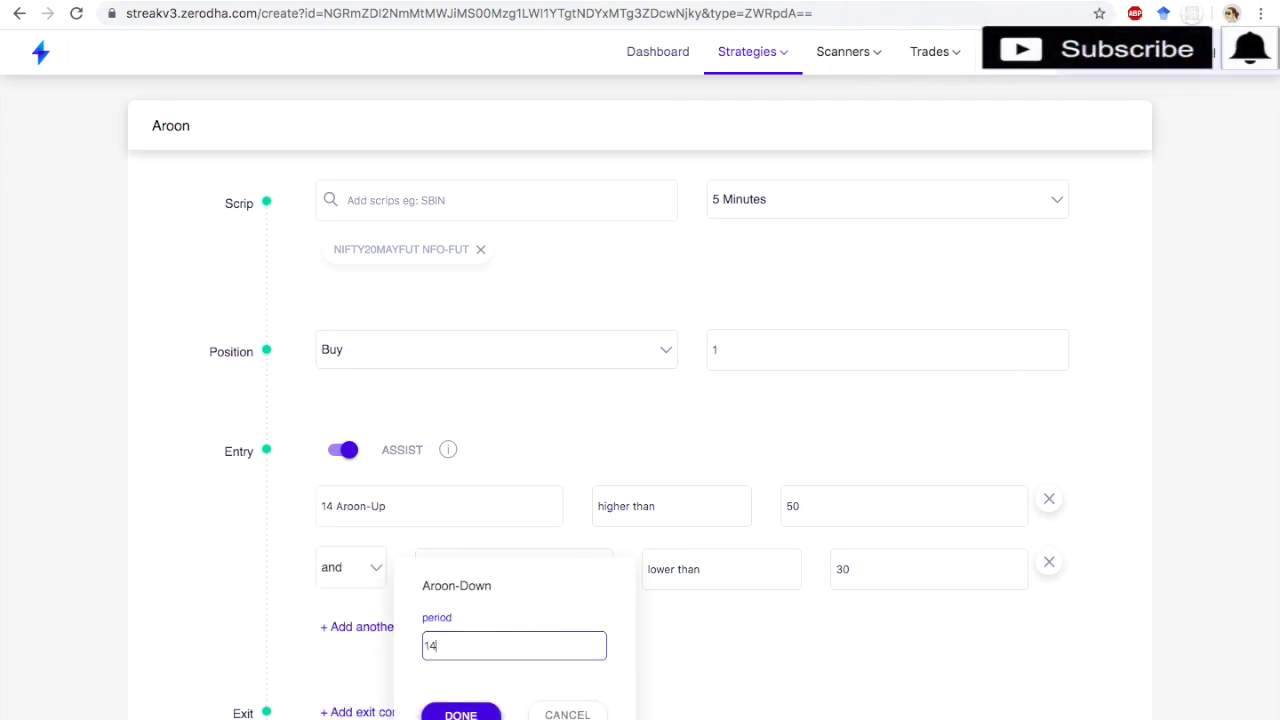
left_click(461, 714)
scroll(430, 670, "down", 4)
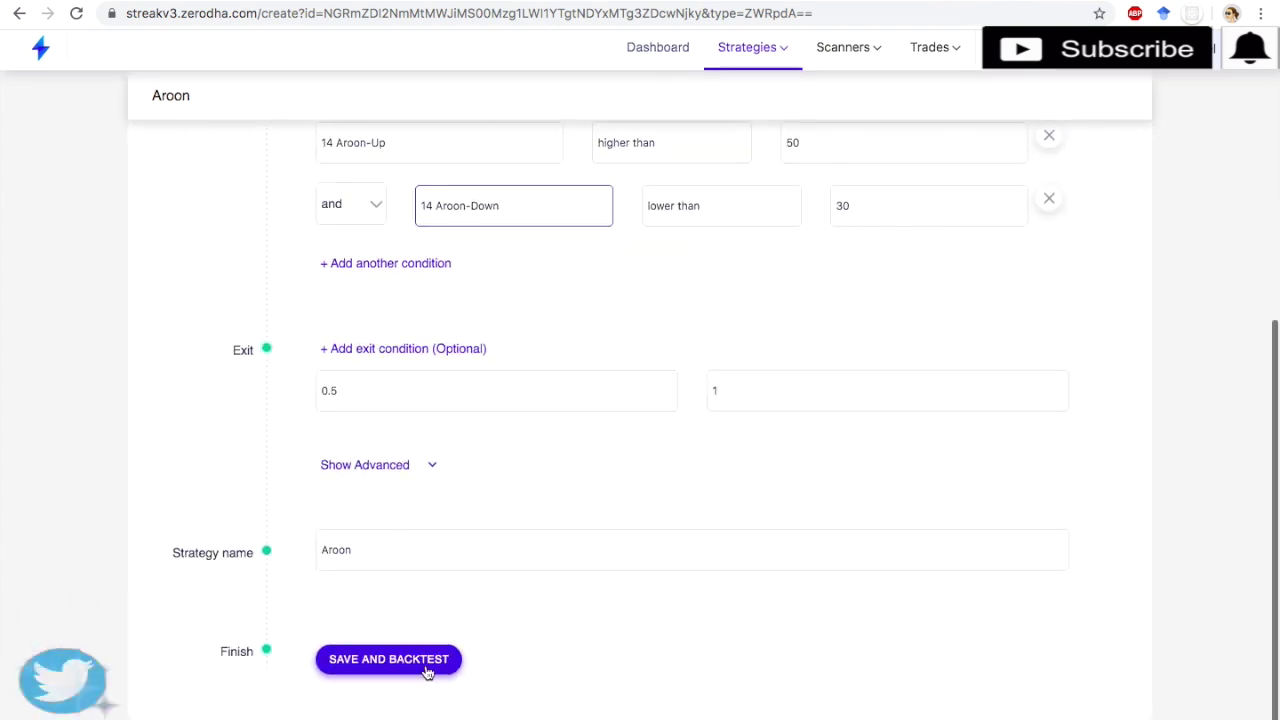
left_click(428, 668)
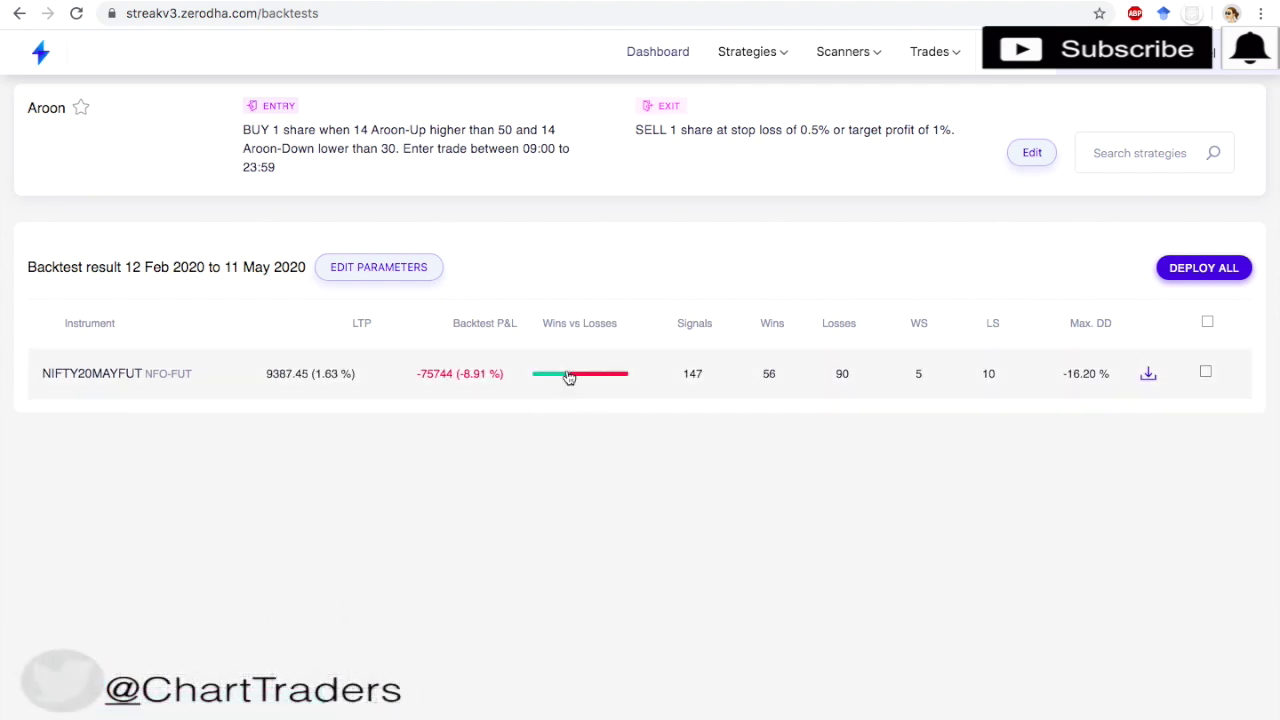
Review the NIFTY20MAYFUT stats (−16.20% max drawdown), then return to editing the strategy.
left_click(567, 376)
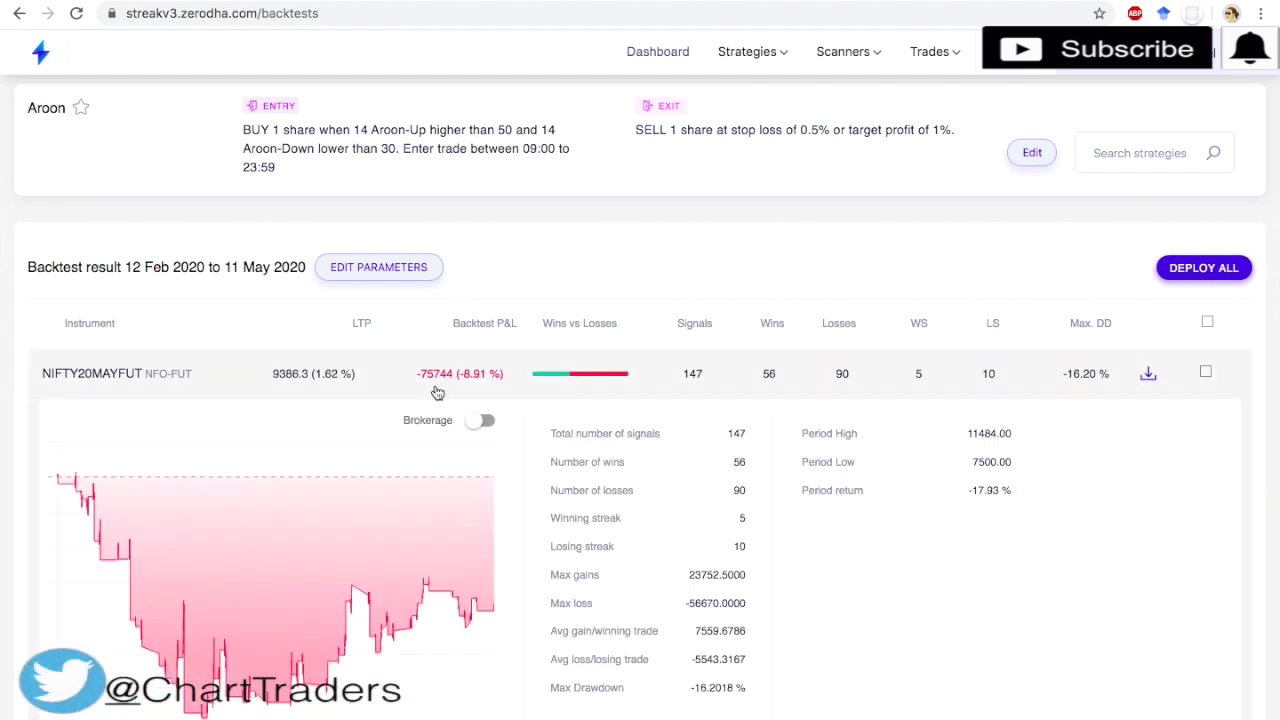
left_click(1024, 170)
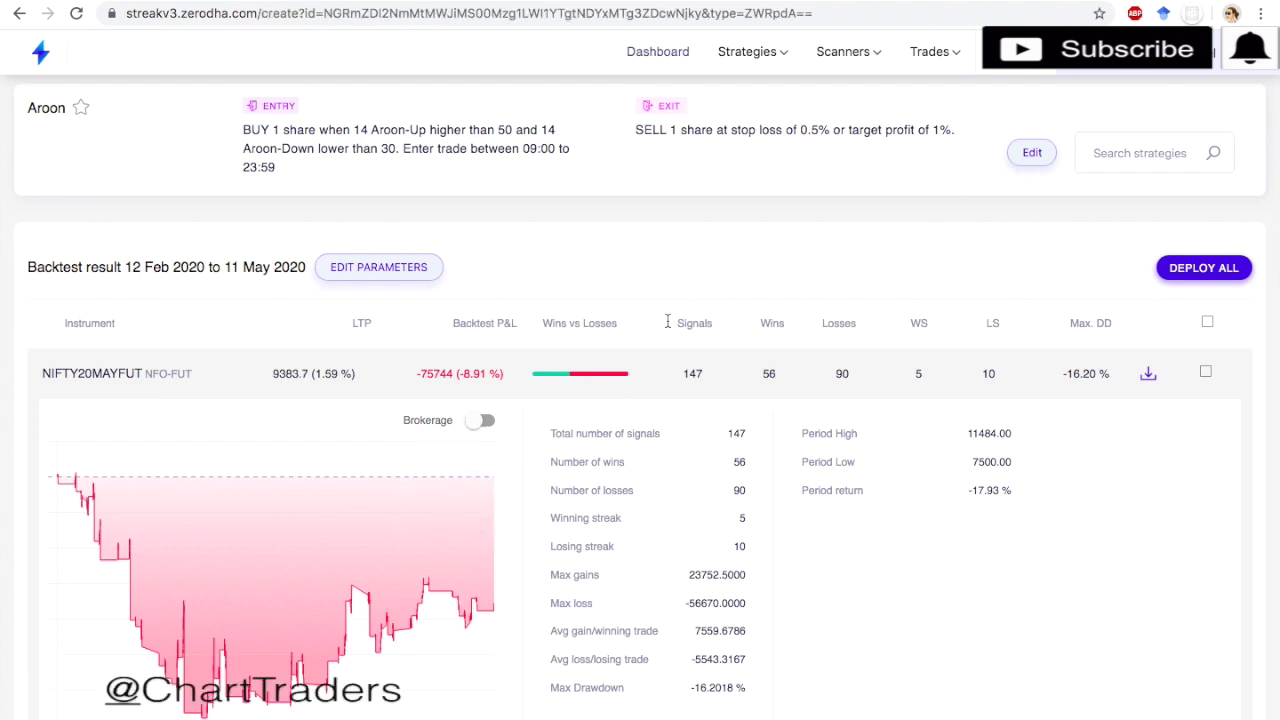
Restore Aroon-Up and Aroon-Down to 40 and backtest: 121 signals, 51 wins, +7.68%.
left_click(396, 538)
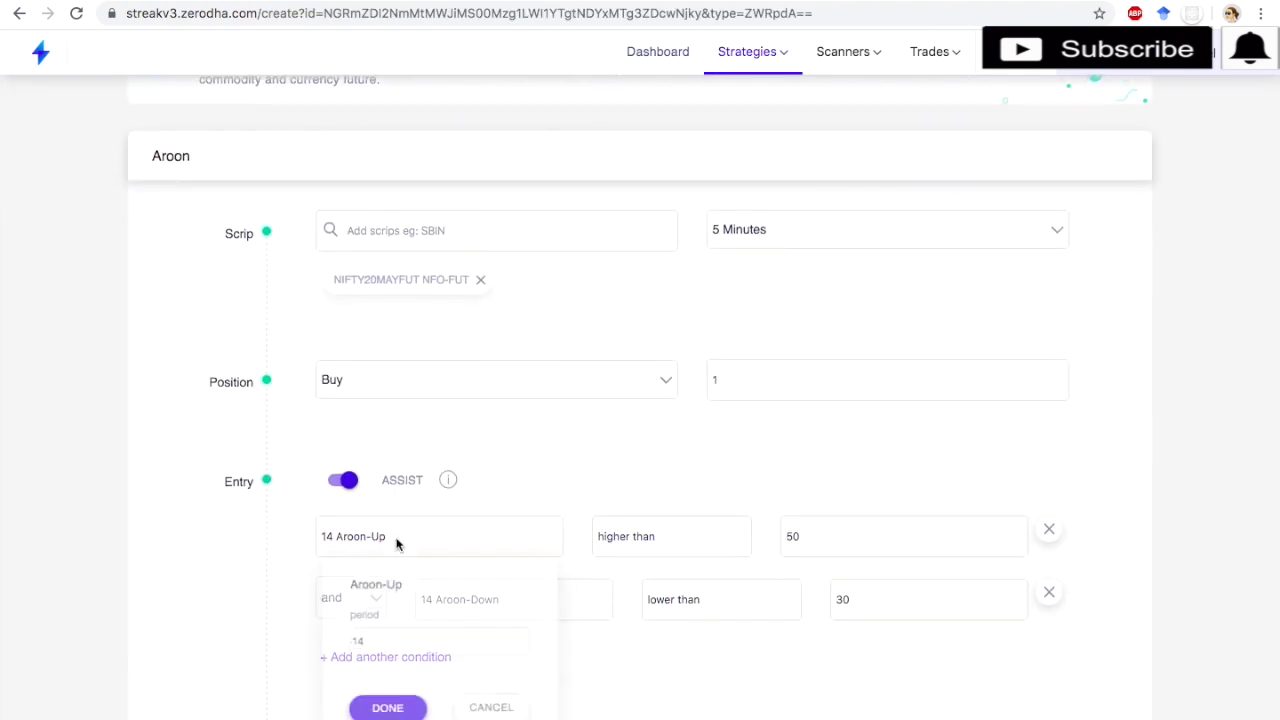
left_click(388, 640)
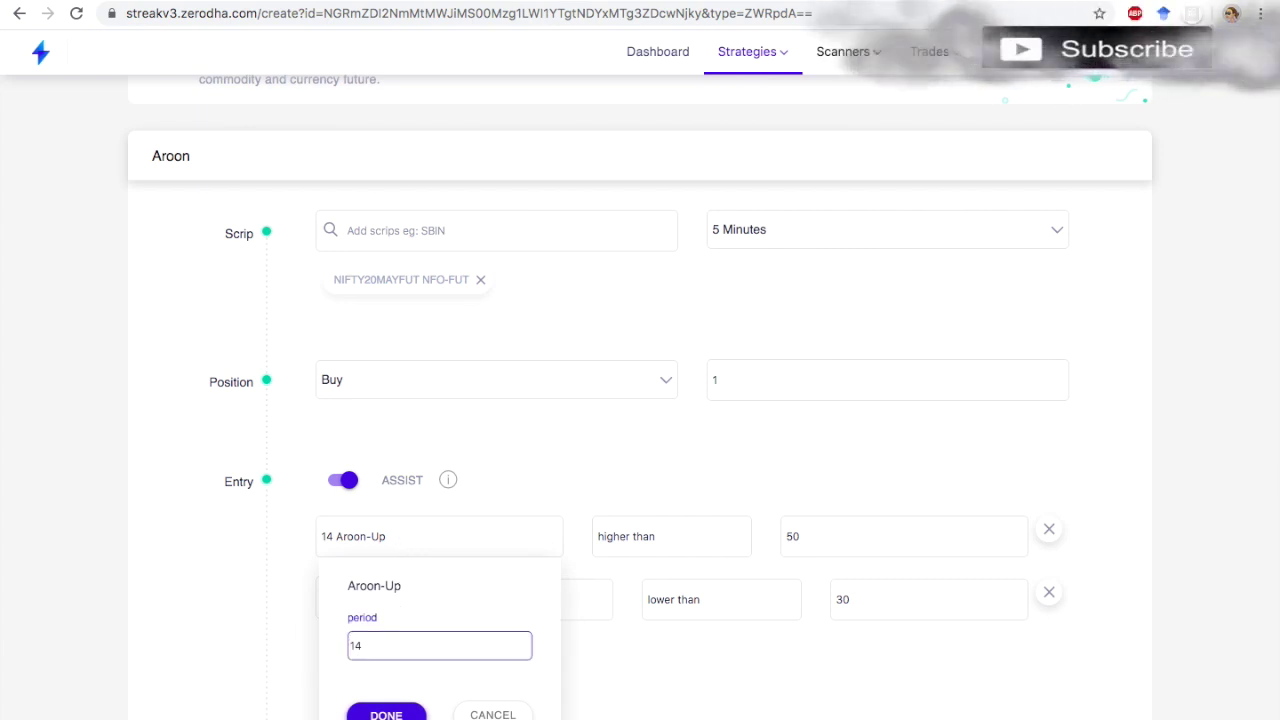
key("BackSpace")
key("BackSpace")
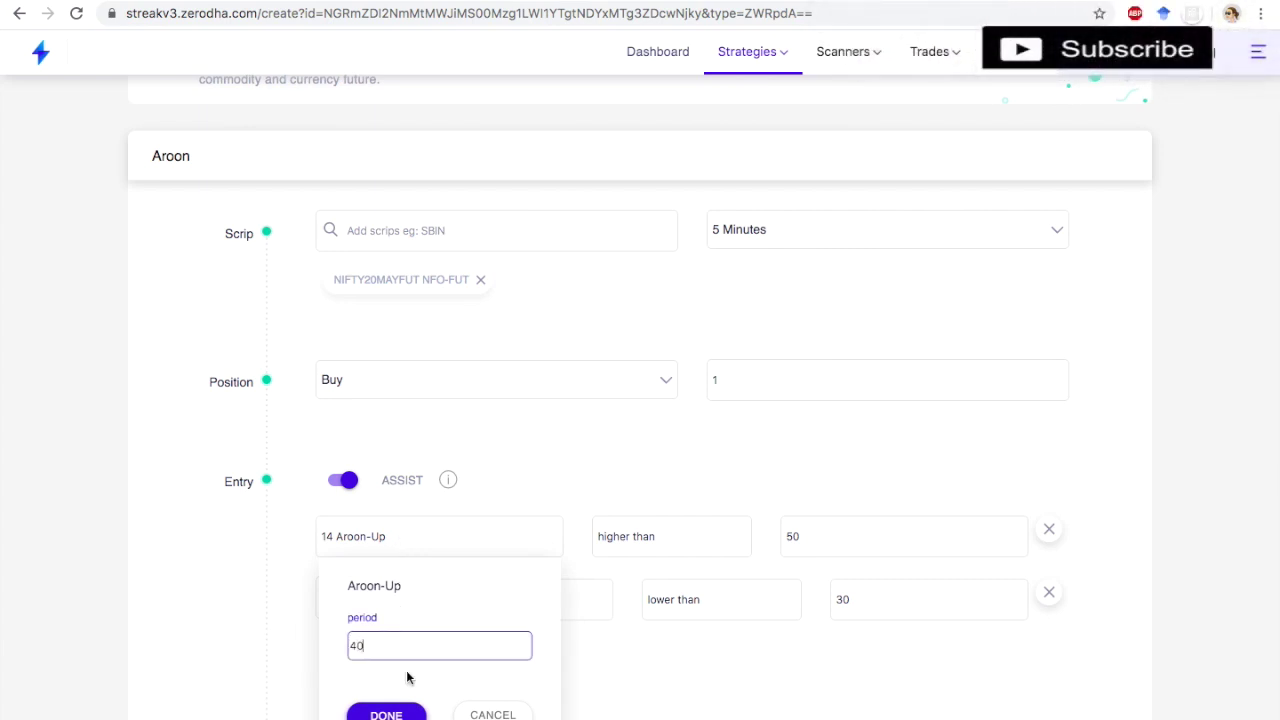
left_click(401, 716)
scroll(449, 608, "down", 1)
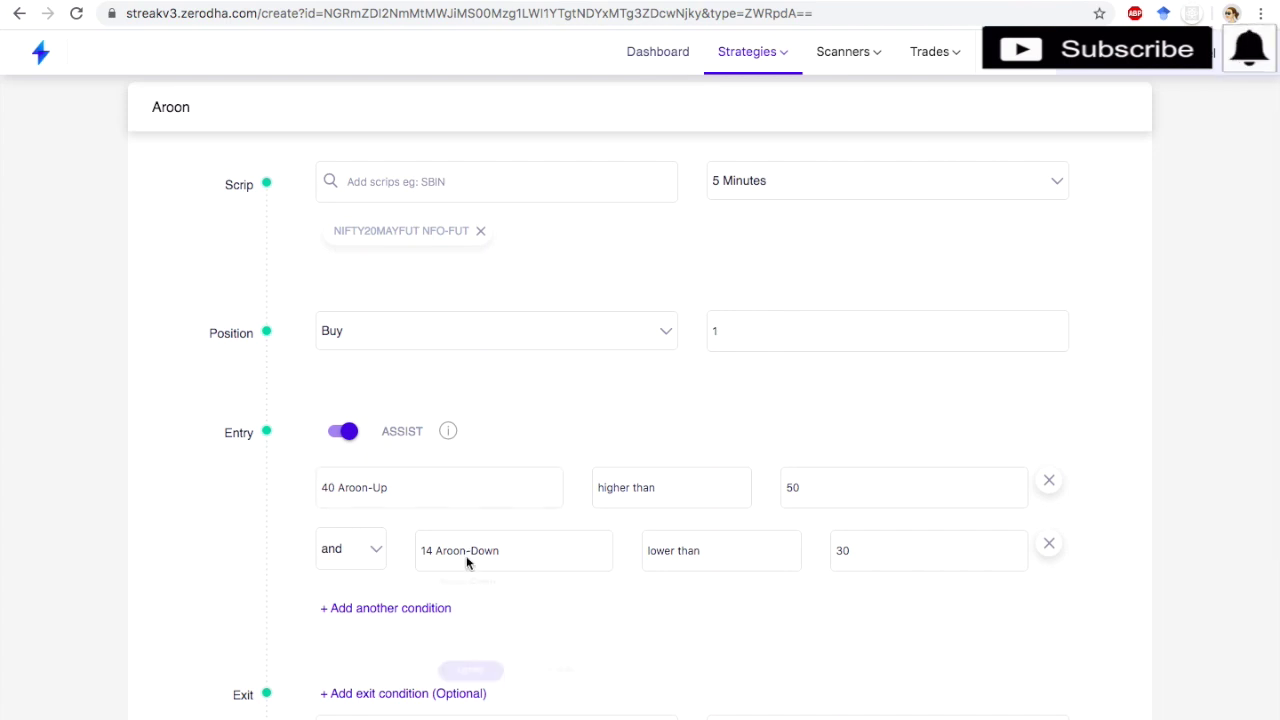
left_click(465, 560)
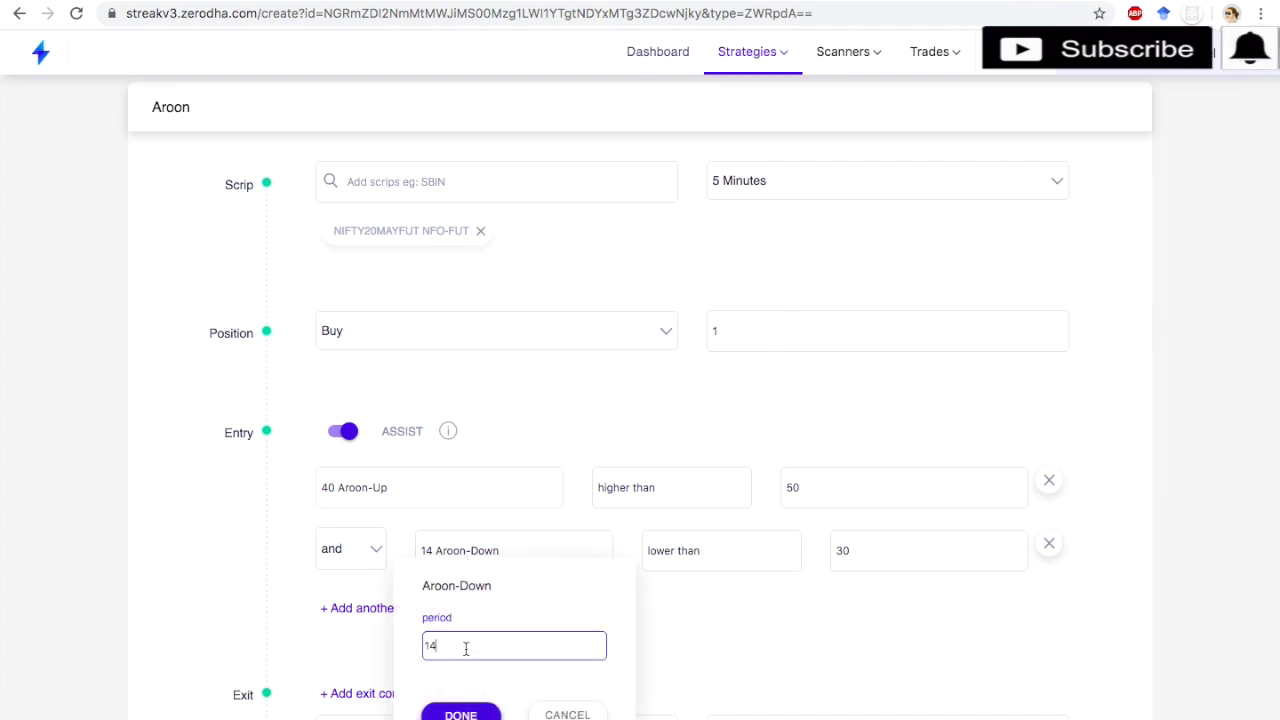
type("40")
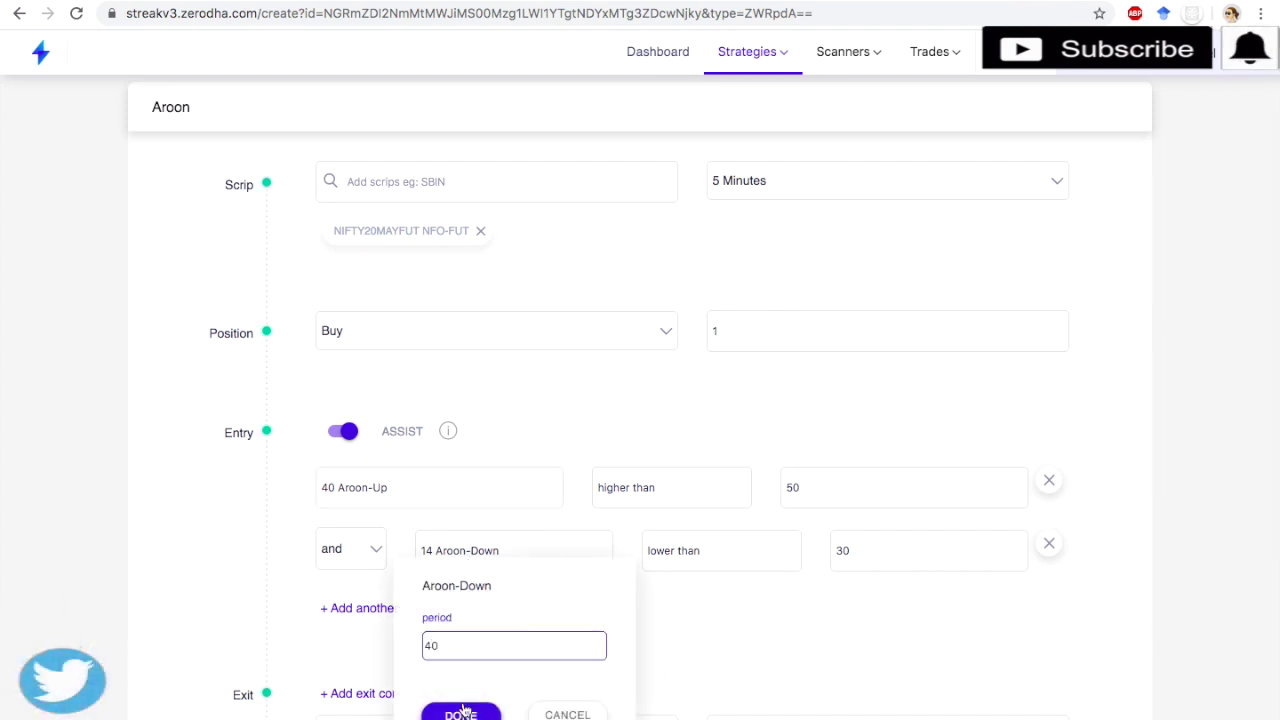
left_click(461, 714)
scroll(461, 714, "down", 5)
left_click(423, 672)
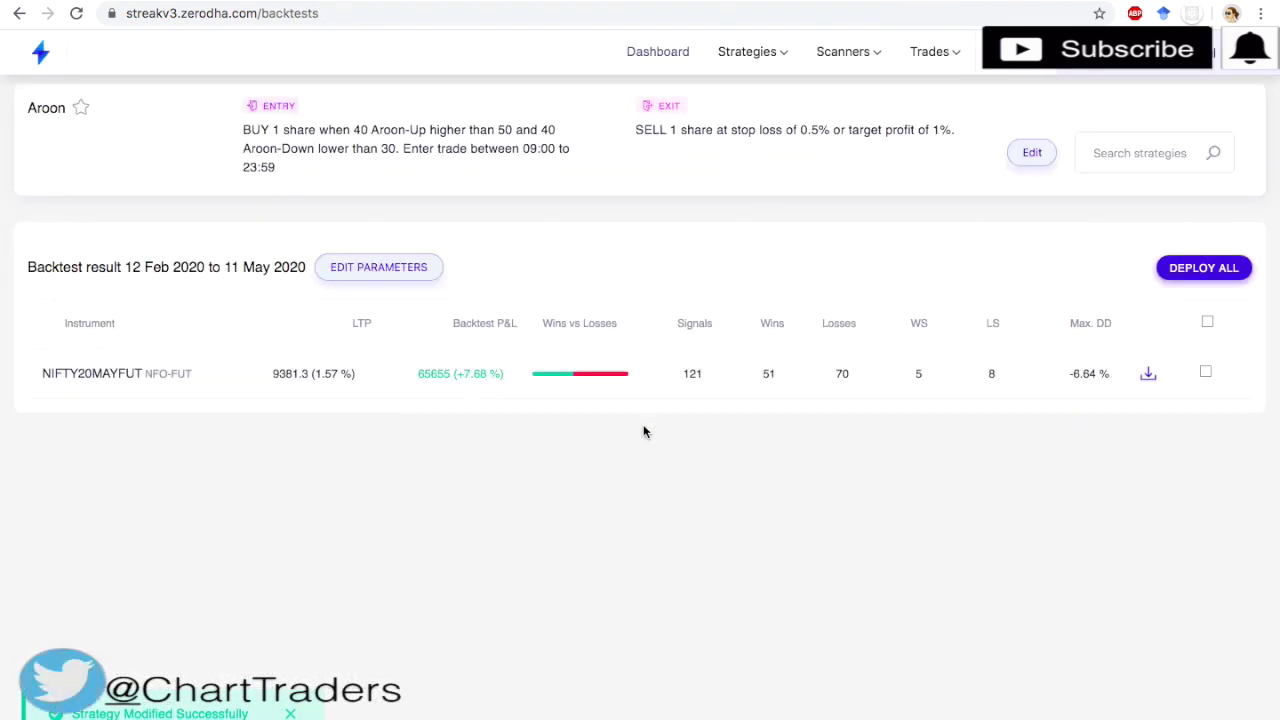
Set the product type to MIS in advanced settings and rerun the backtest (+12.58%).
left_click(610, 397)
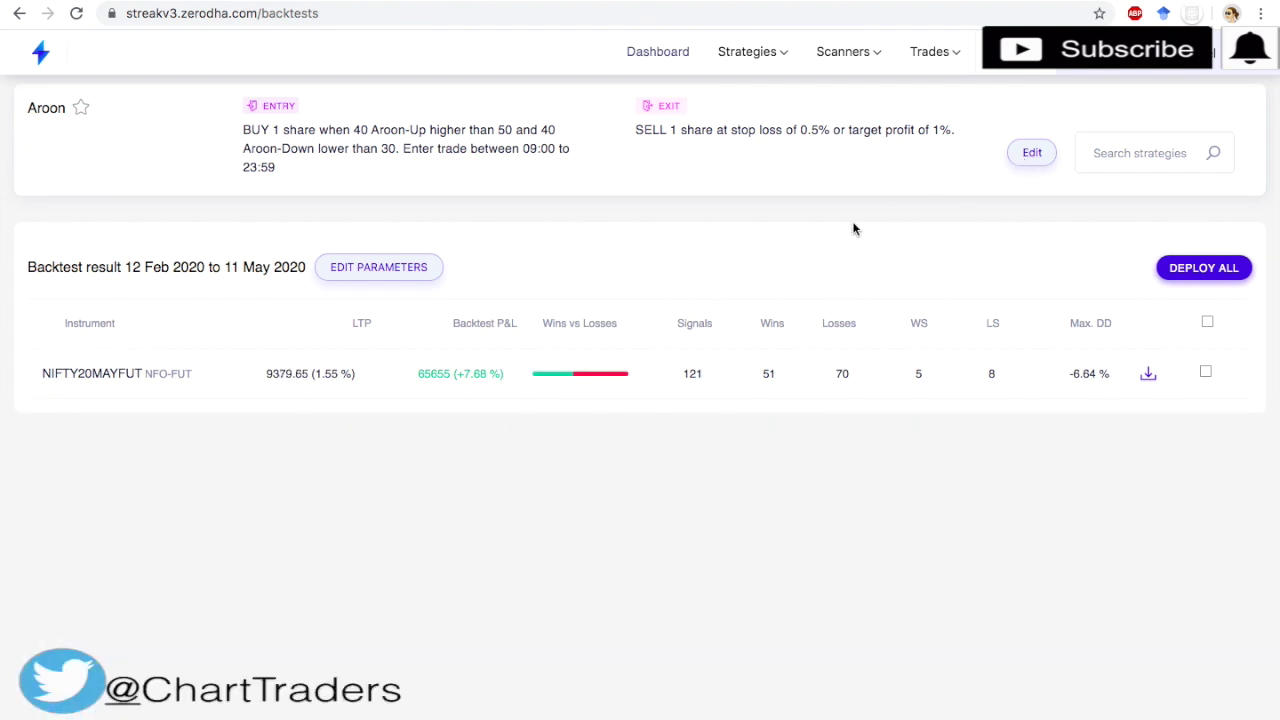
left_click(1032, 158)
scroll(815, 358, "down", 2)
scroll(790, 337, "down", 3)
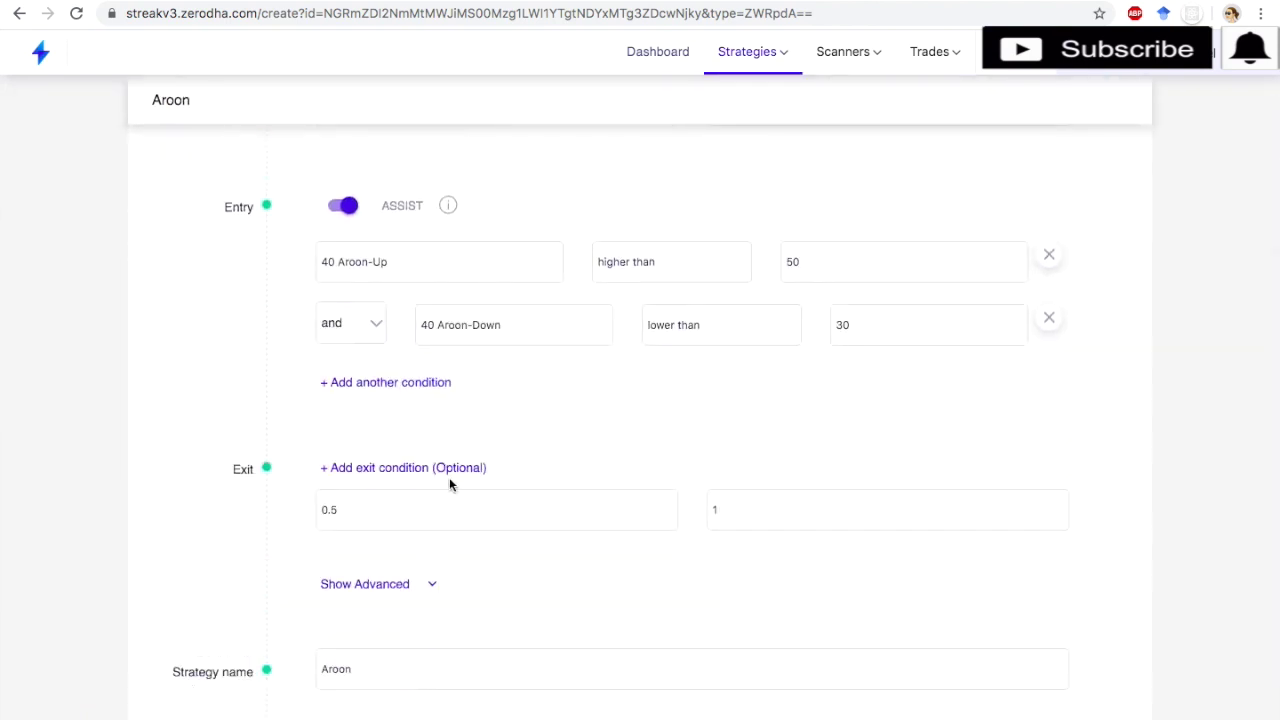
left_click(413, 585)
scroll(655, 580, "down", 3)
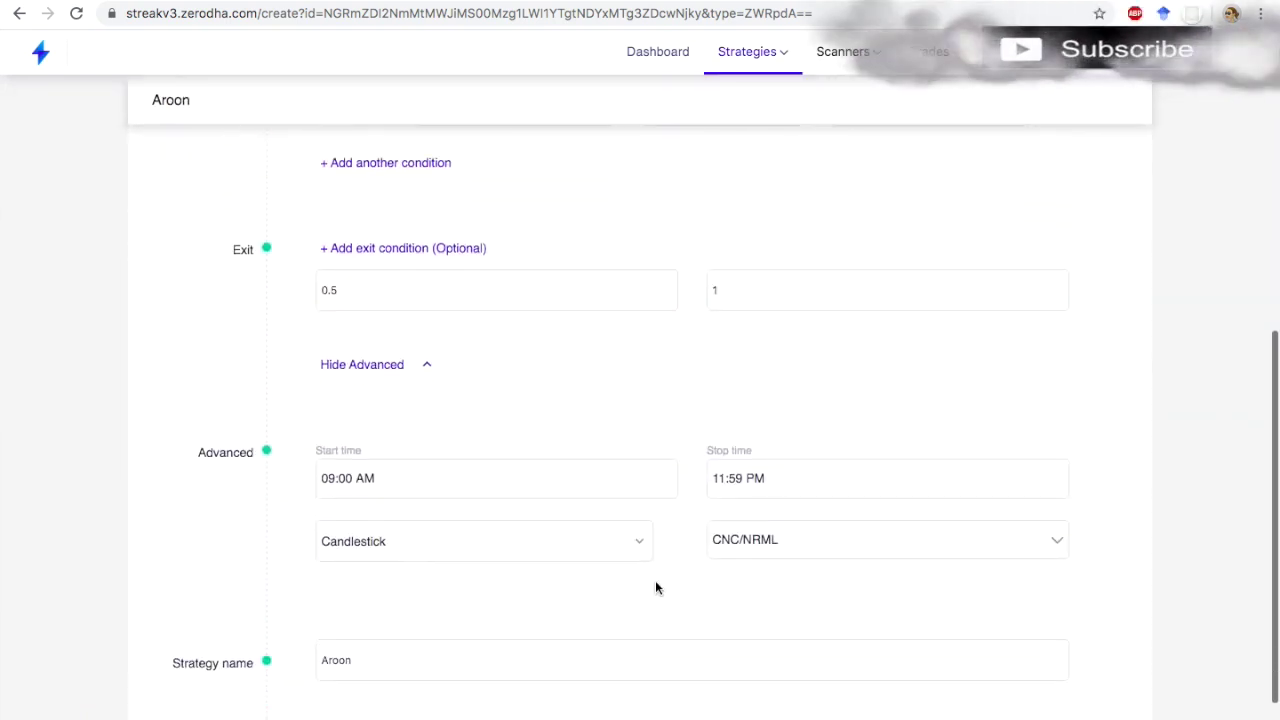
left_click(766, 548)
left_click(766, 584)
scroll(480, 680, "down", 2)
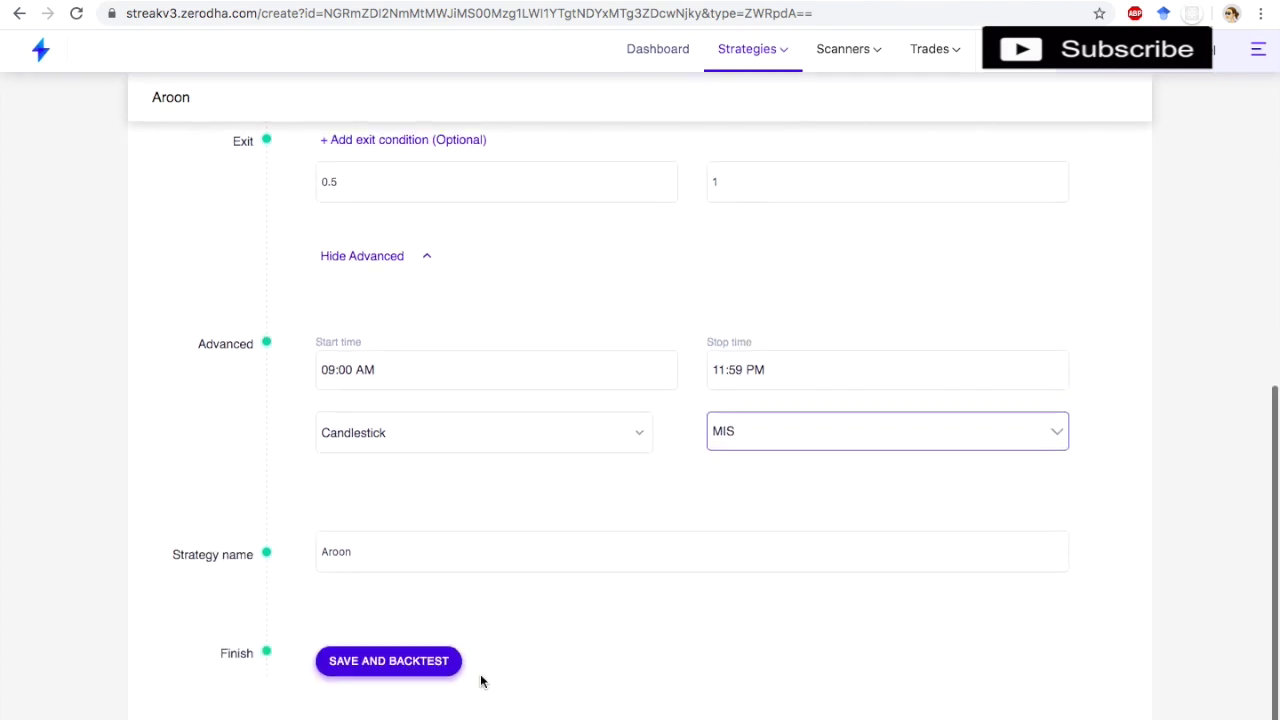
left_click(441, 662)
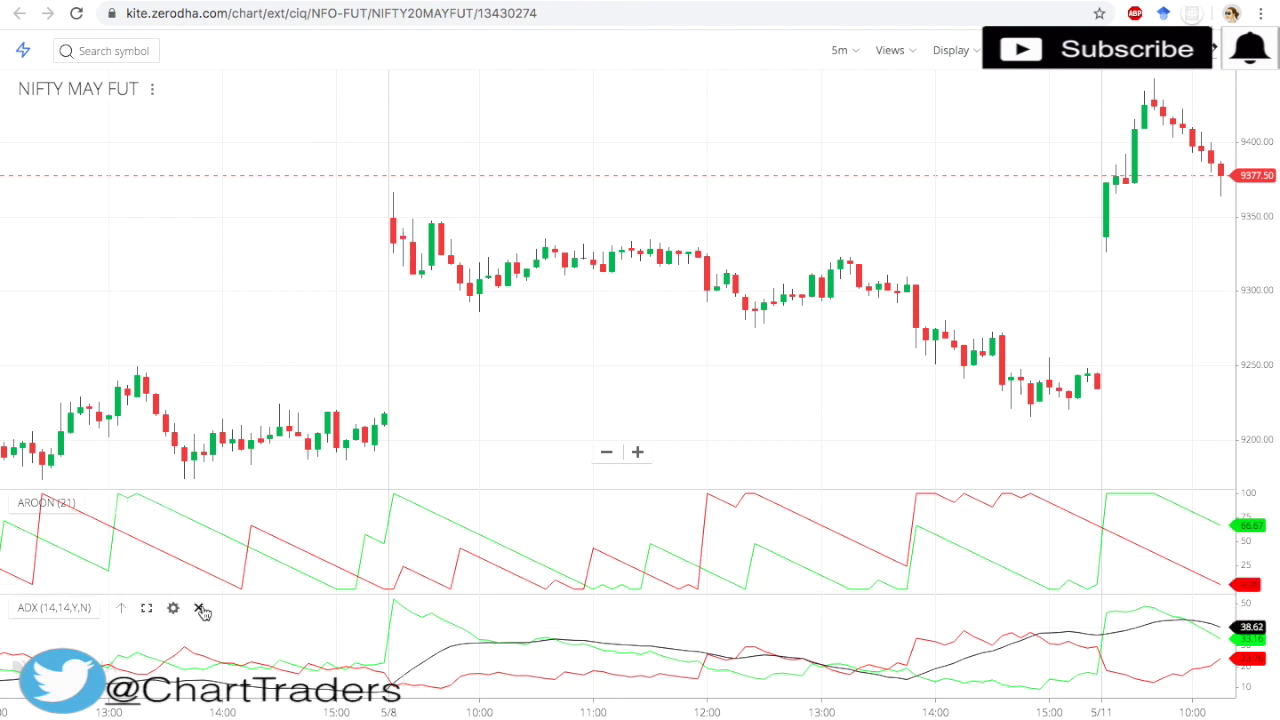
Remove the ADX panel and change the Aroon period from 21 to 40 on the chart.
left_click(199, 608)
left_click(131, 608)
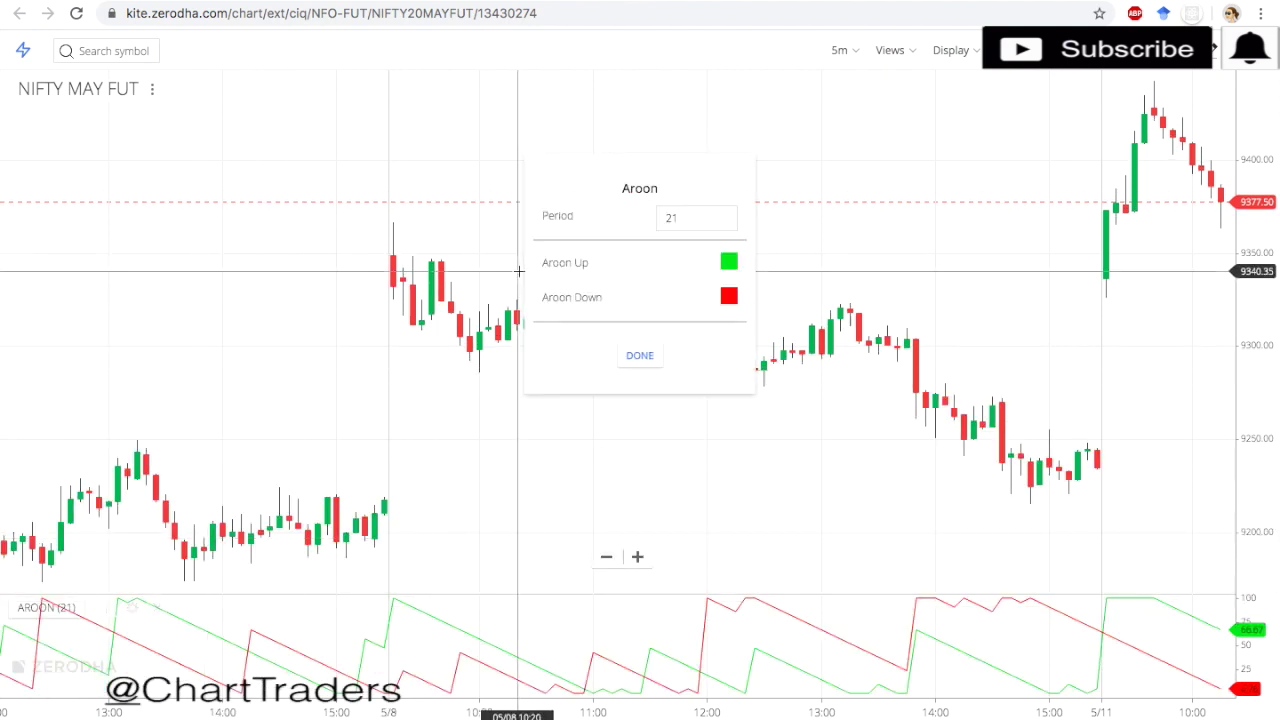
left_click(706, 213)
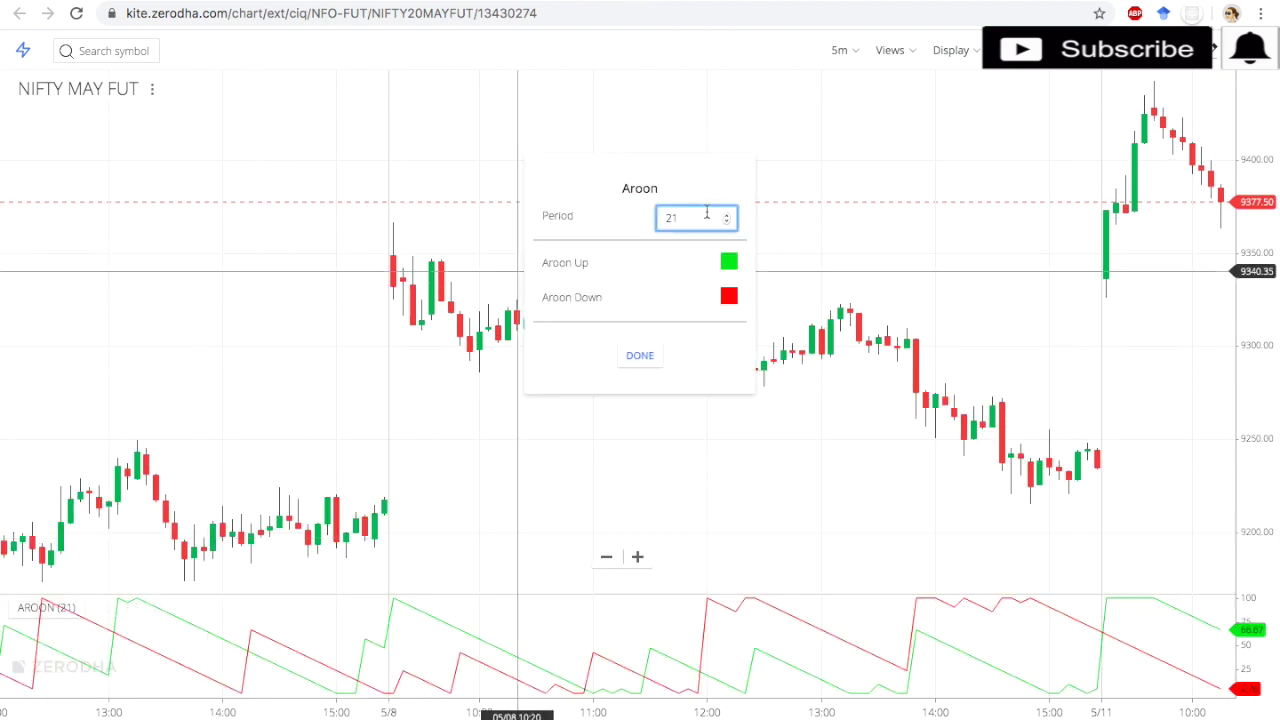
type("40")
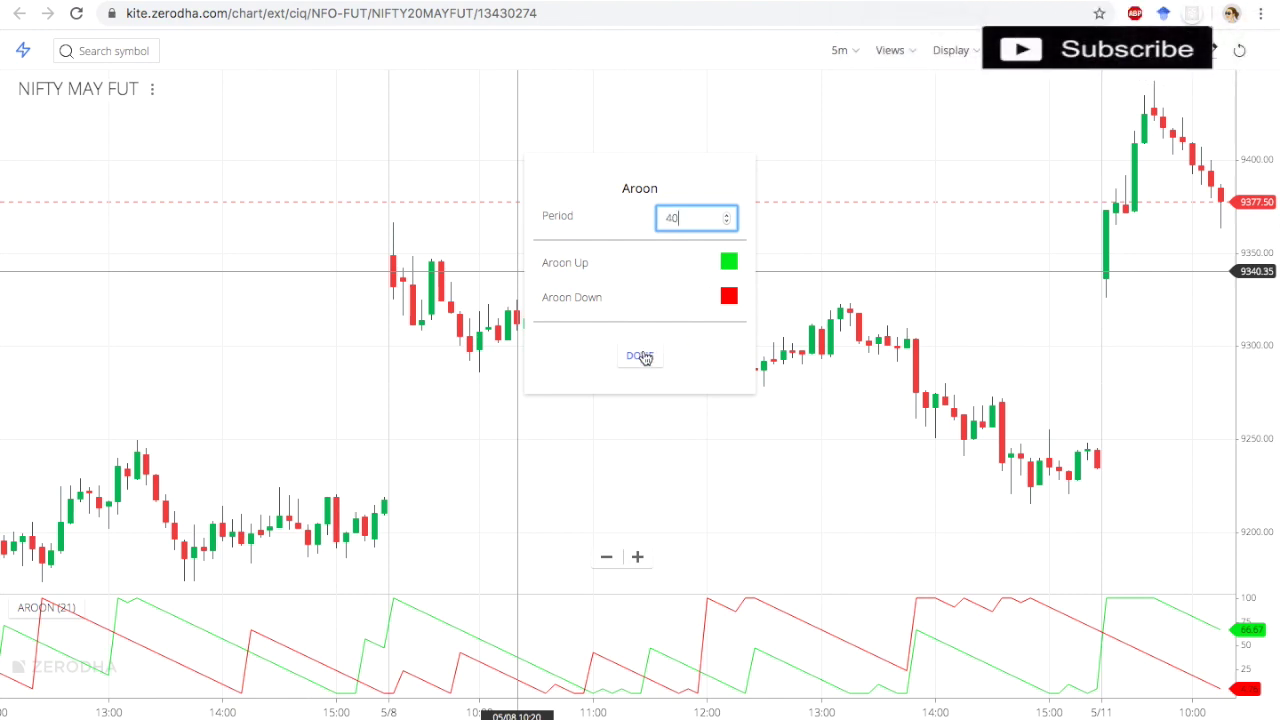
left_click(641, 356)
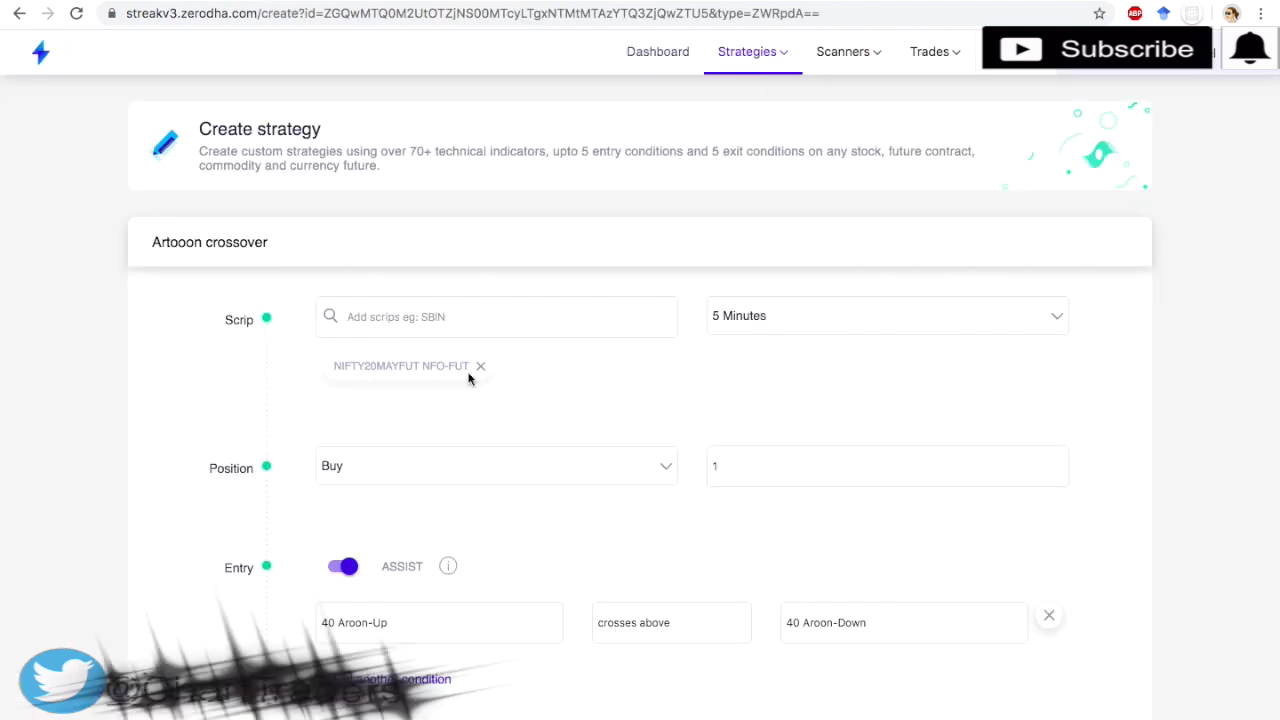
Confirm MIS under advanced settings, then save and backtest the 40-period Aroon crossover strategy.
scroll(471, 371, "down", 3)
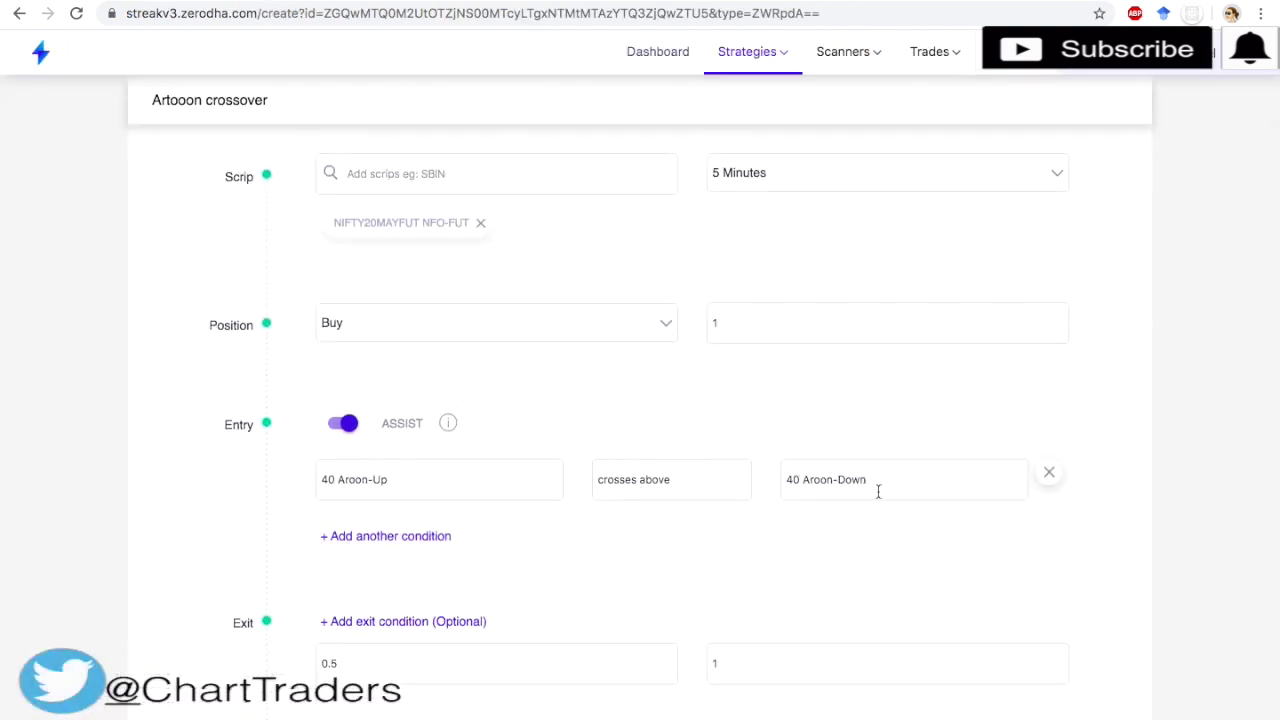
scroll(878, 491, "down", 1)
scroll(878, 491, "down", 5)
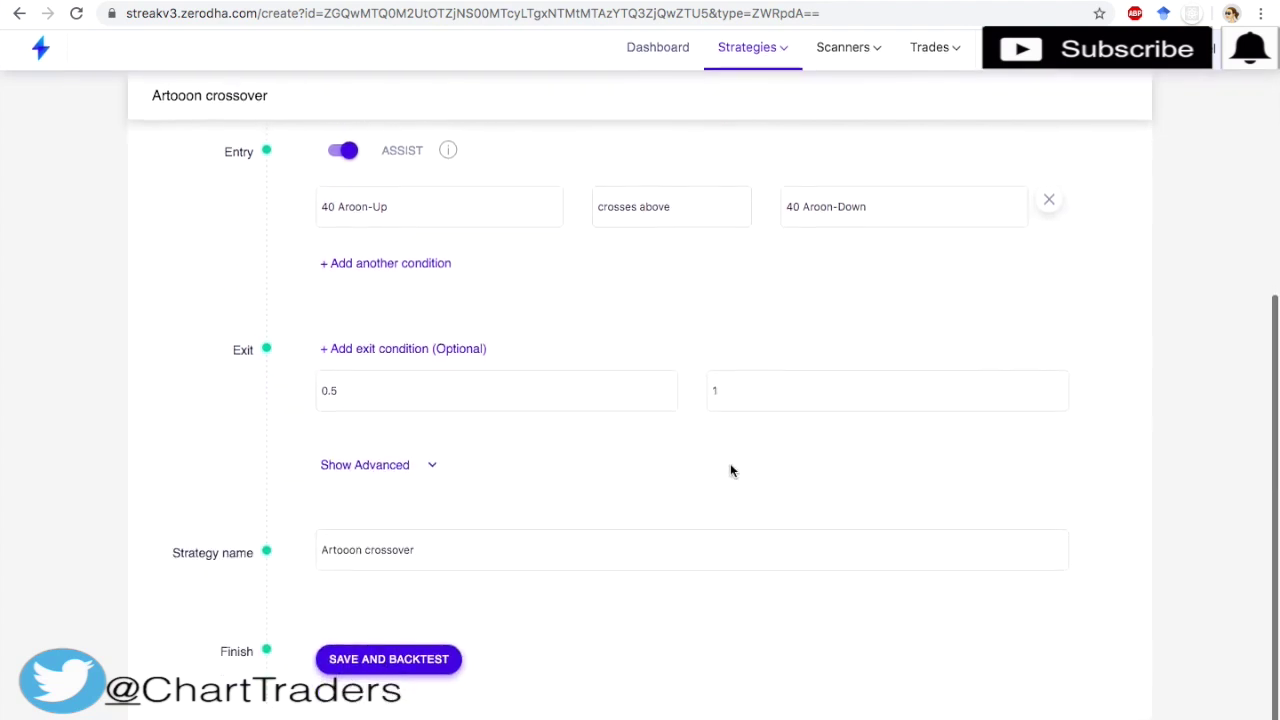
left_click(421, 478)
scroll(421, 483, "down", 3)
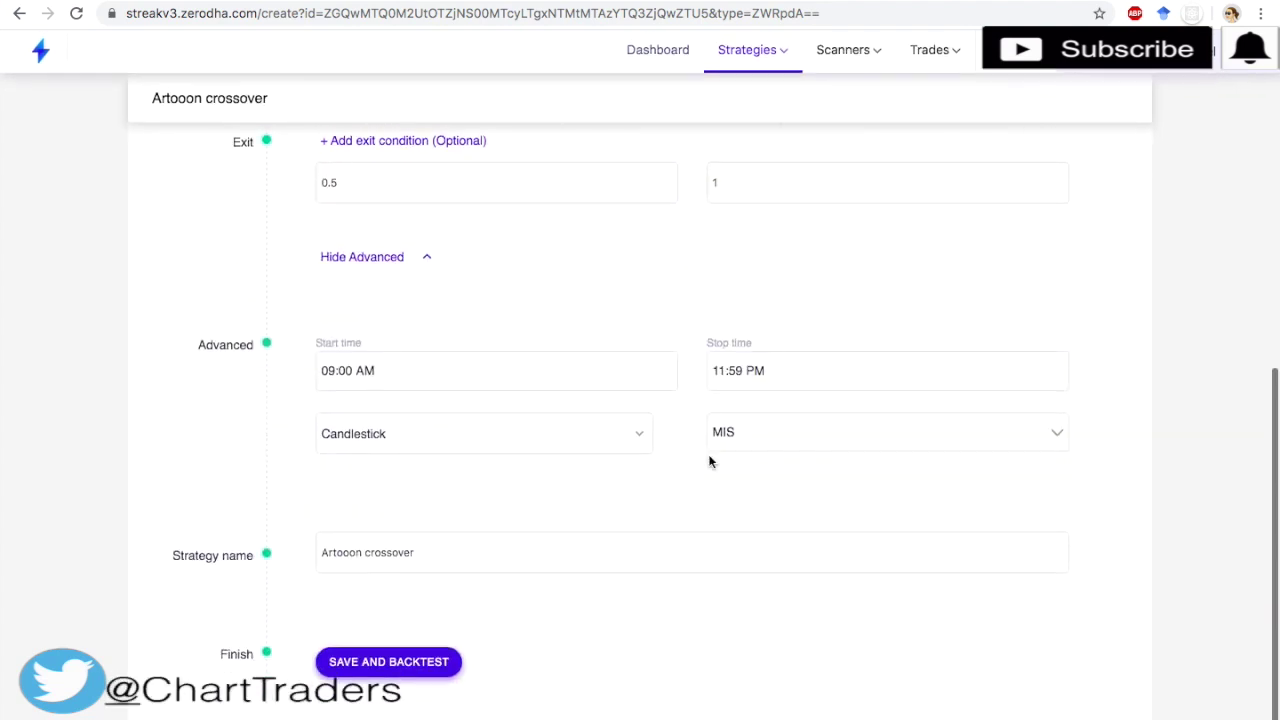
left_click(390, 673)
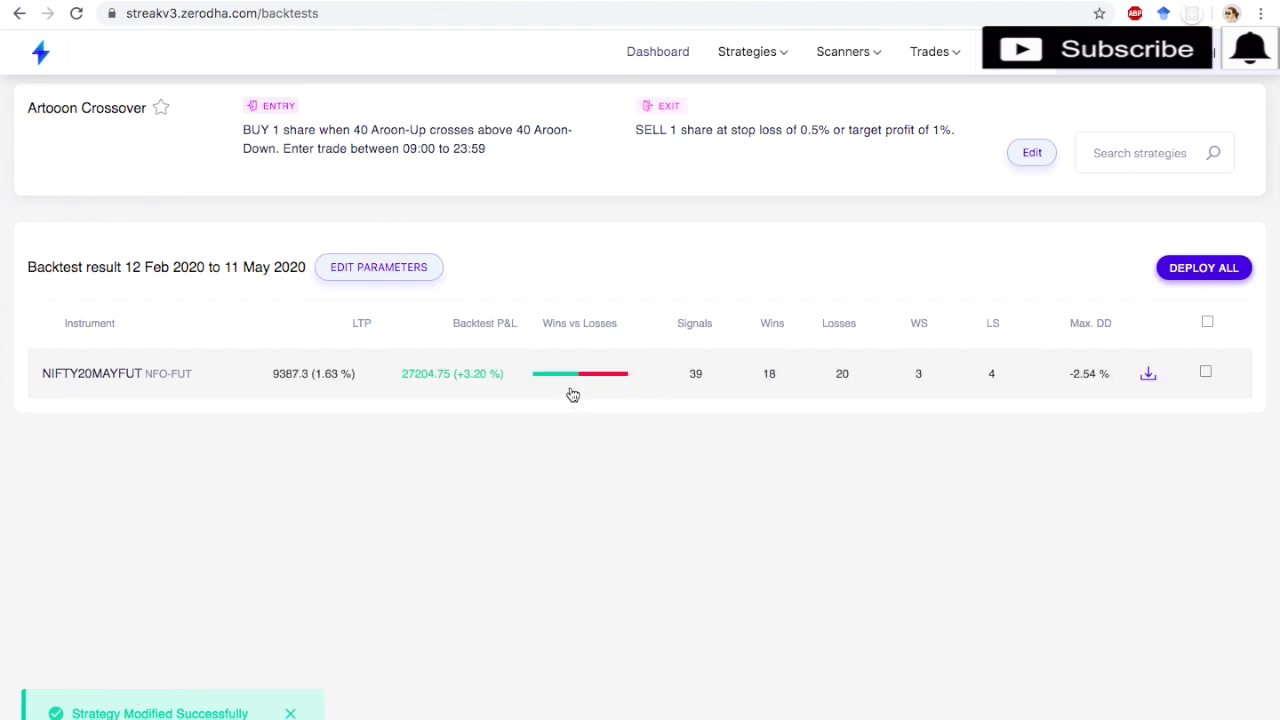
Expand the NIFTY20MAYFUT result and include brokerage, bringing P&L to 21329.67 (+2.51%).
left_click(572, 395)
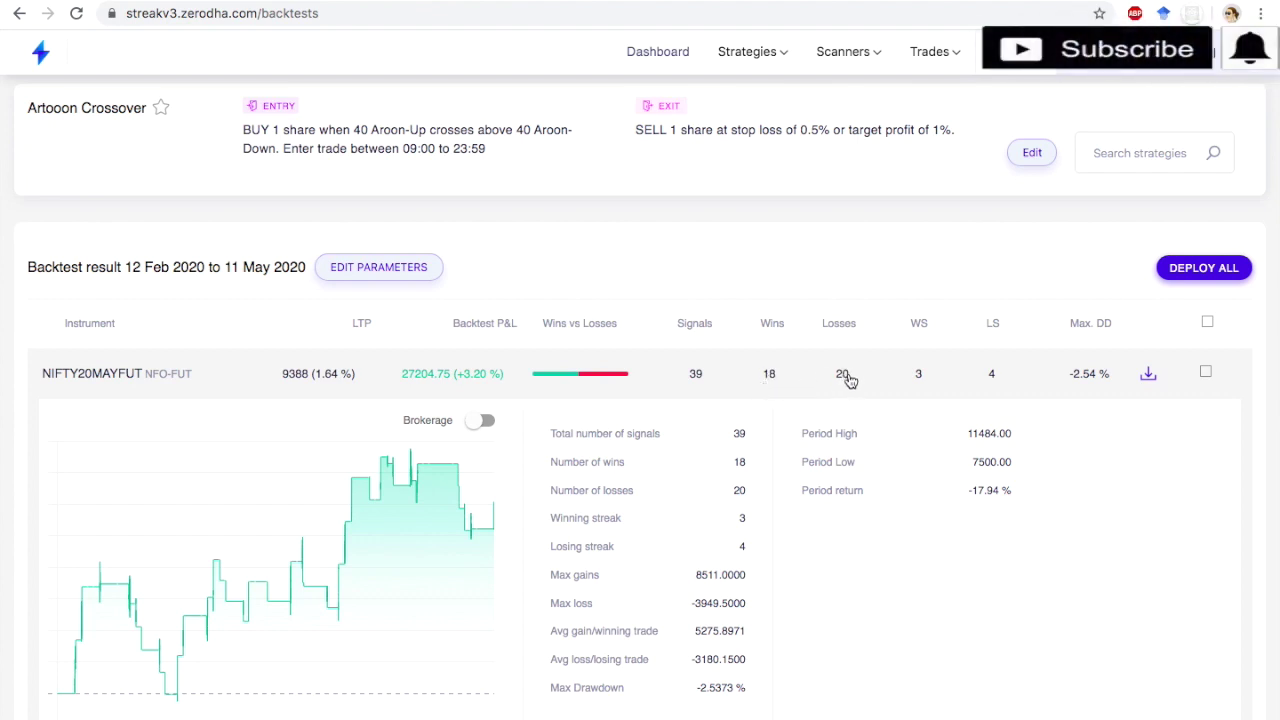
left_click(481, 421)
scroll(425, 360, "down", 1)
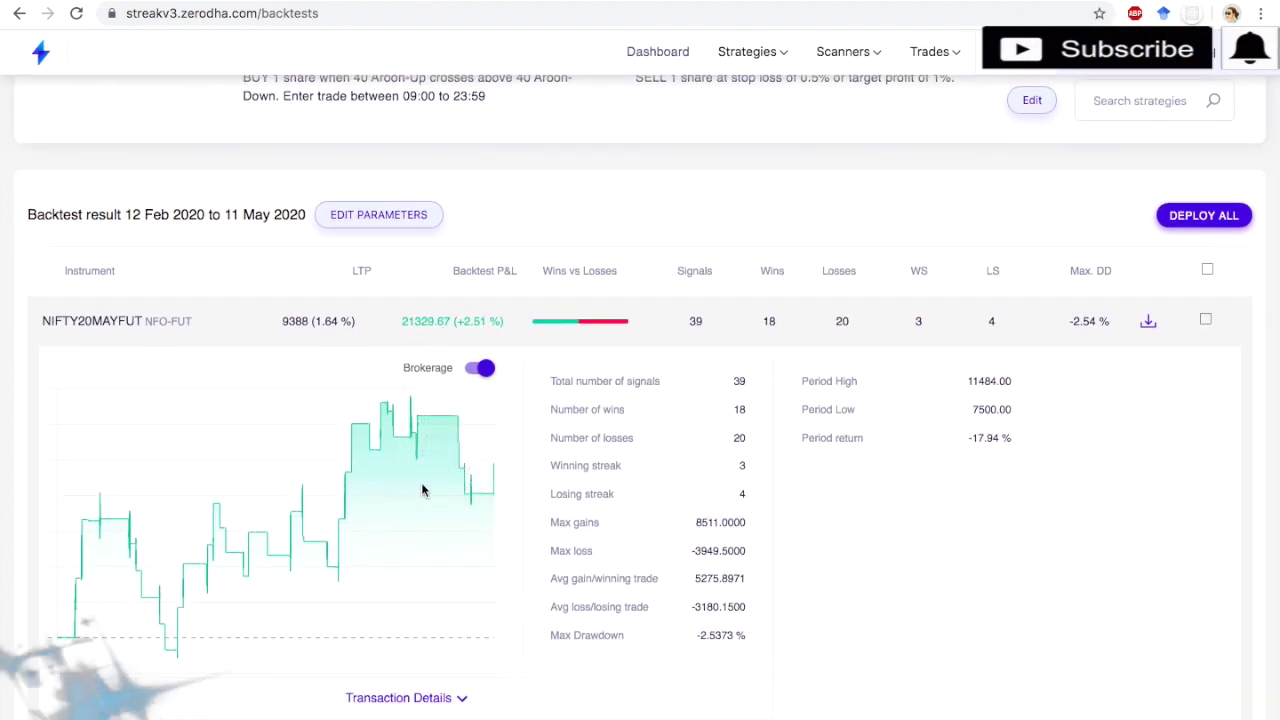
scroll(430, 710, "down", 4)
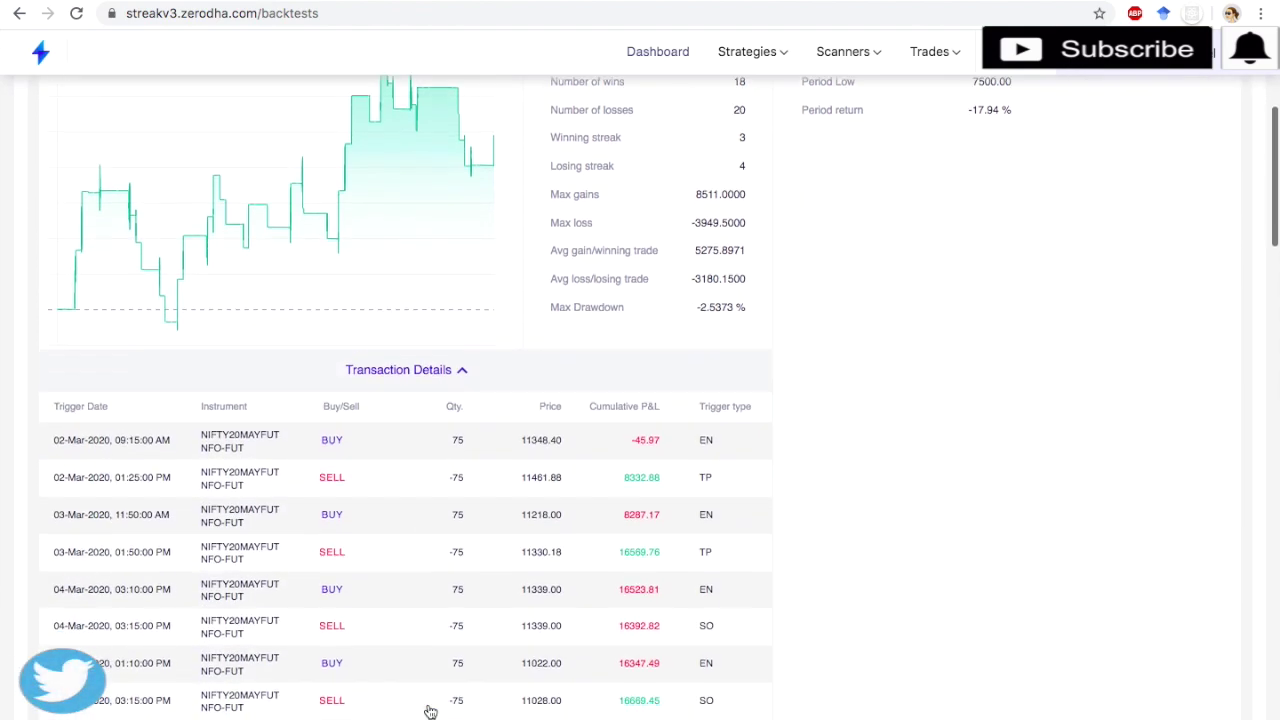
scroll(430, 708, "up", 2)
scroll(242, 258, "up", 1)
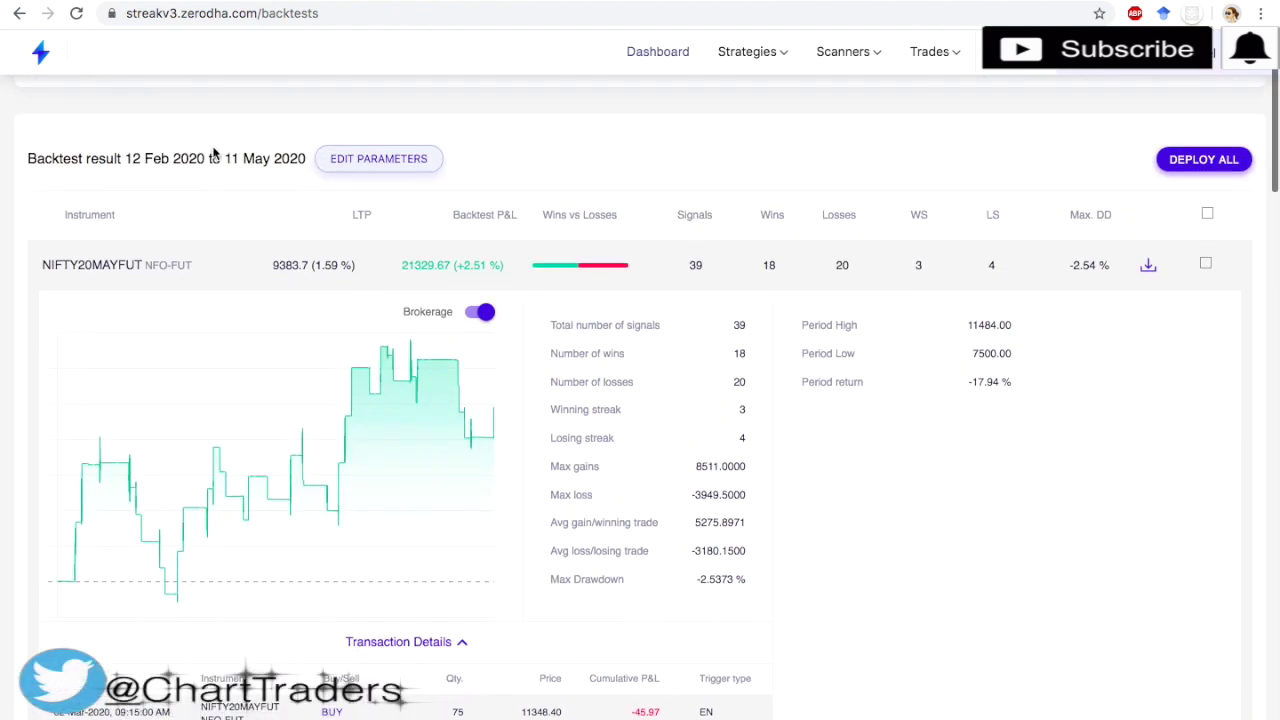
Review the backtest's Transaction Details list, scrolling down through it and back up.
scroll(235, 176, "down", 1)
scroll(235, 176, "down", 4)
scroll(236, 176, "down", 5)
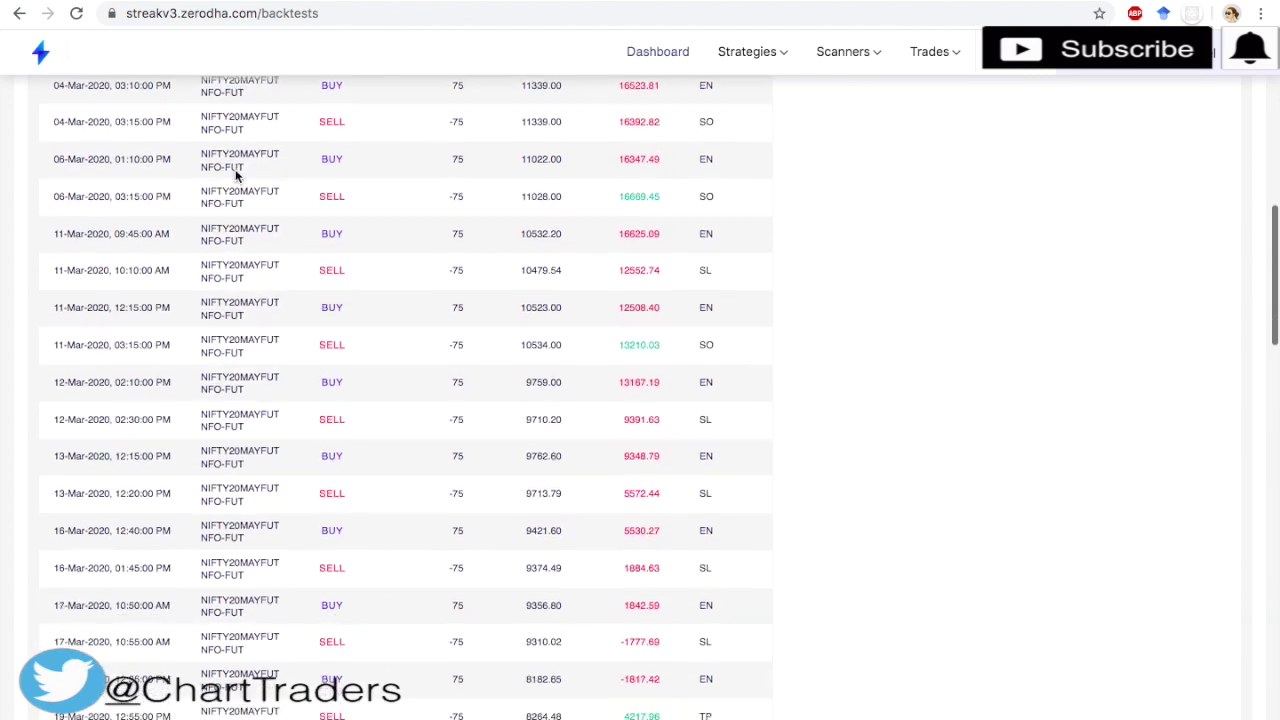
scroll(236, 176, "down", 3)
scroll(303, 362, "down", 5)
scroll(303, 362, "down", 3)
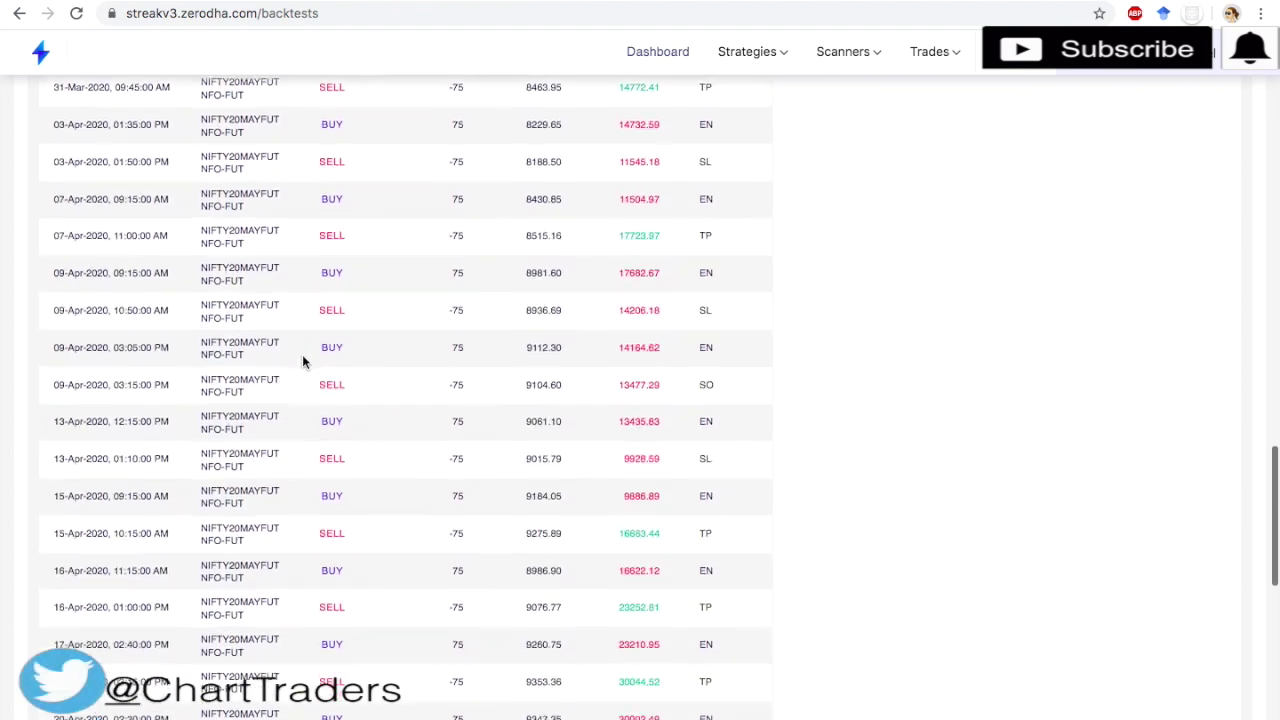
scroll(305, 360, "down", 5)
scroll(305, 360, "down", 4)
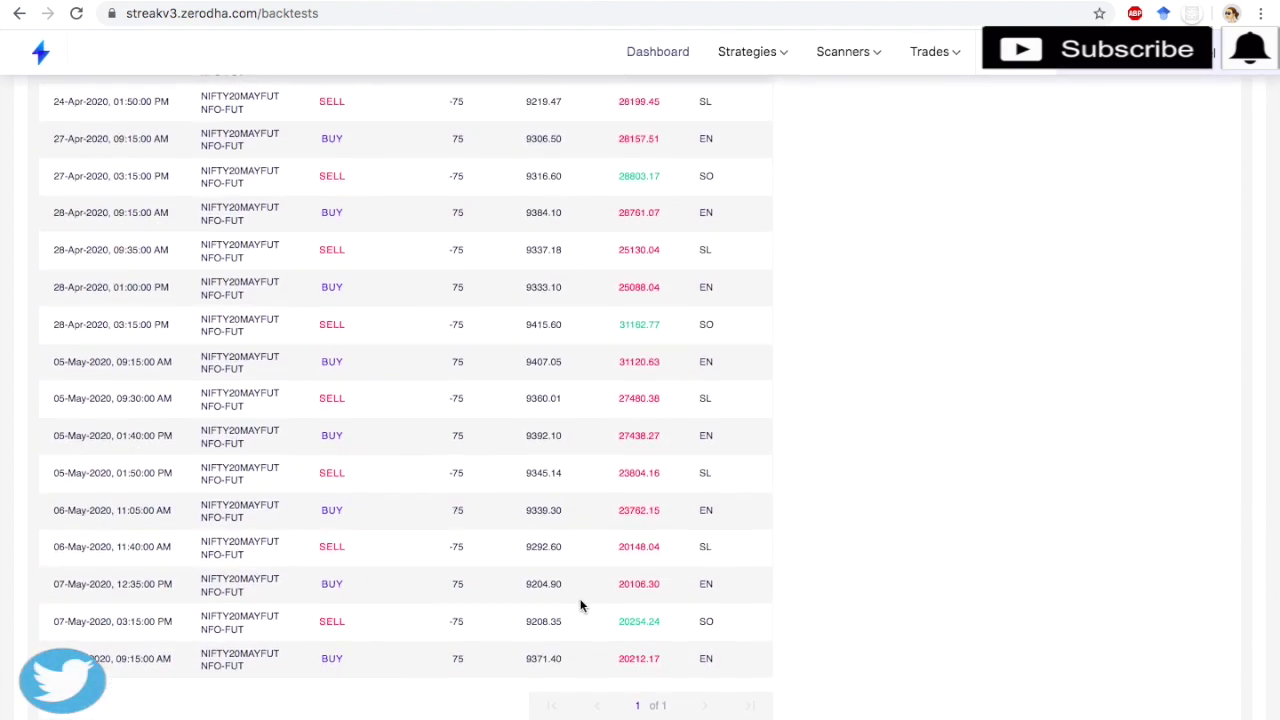
scroll(113, 618, "up", 1)
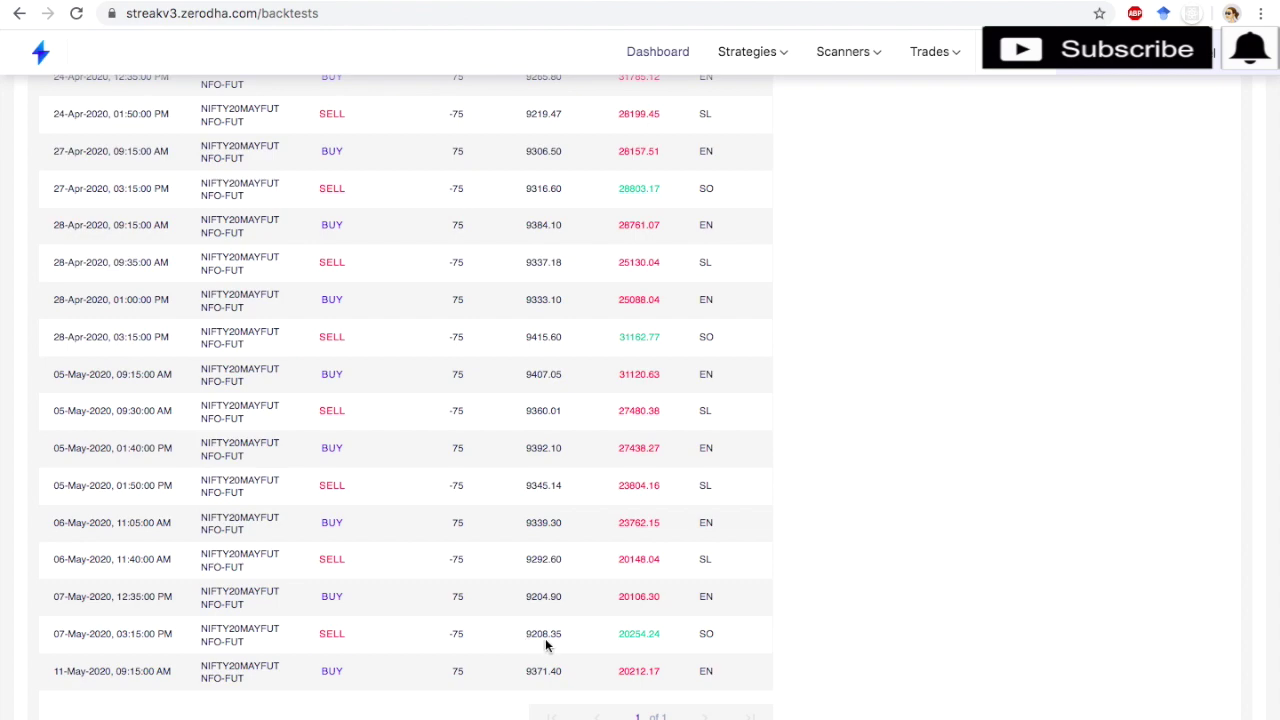
scroll(546, 645, "up", 1)
scroll(546, 645, "up", 1)
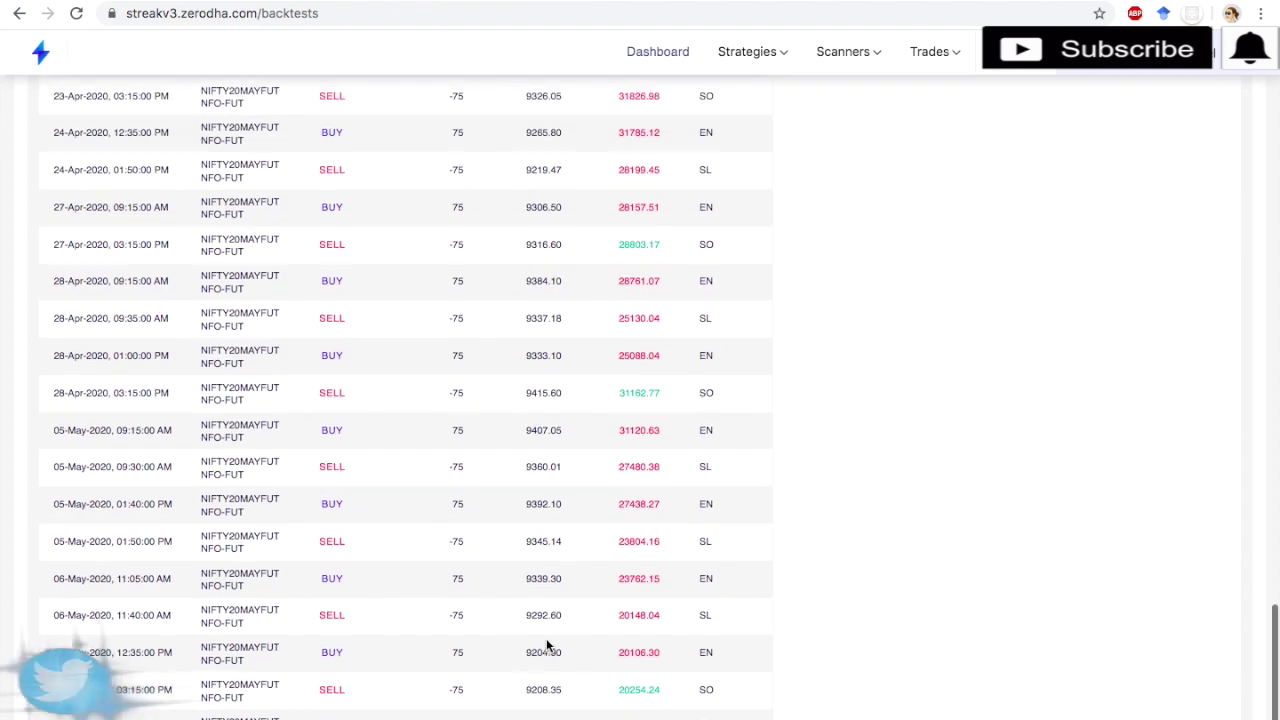
scroll(546, 645, "up", 2)
scroll(546, 645, "up", 8)
scroll(546, 645, "up", 10)
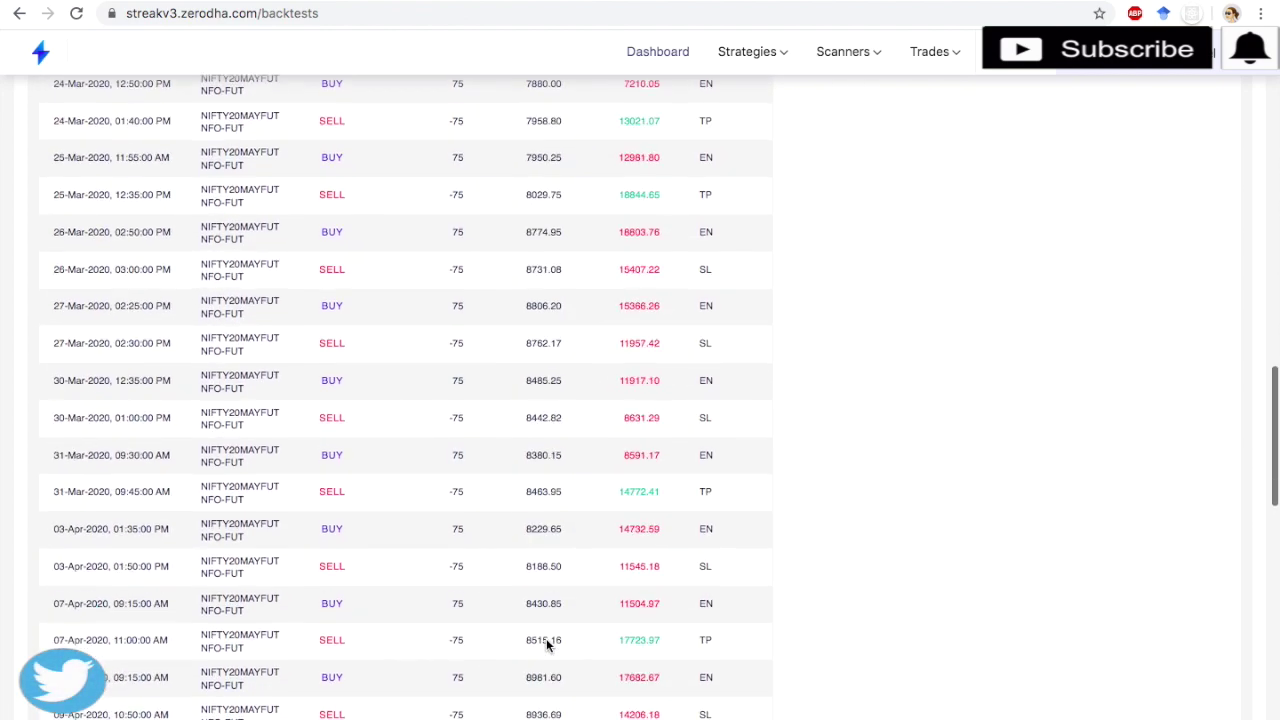
scroll(546, 640, "up", 5)
scroll(546, 630, "up", 3)
scroll(623, 500, "up", 5)
scroll(633, 227, "up", 1)
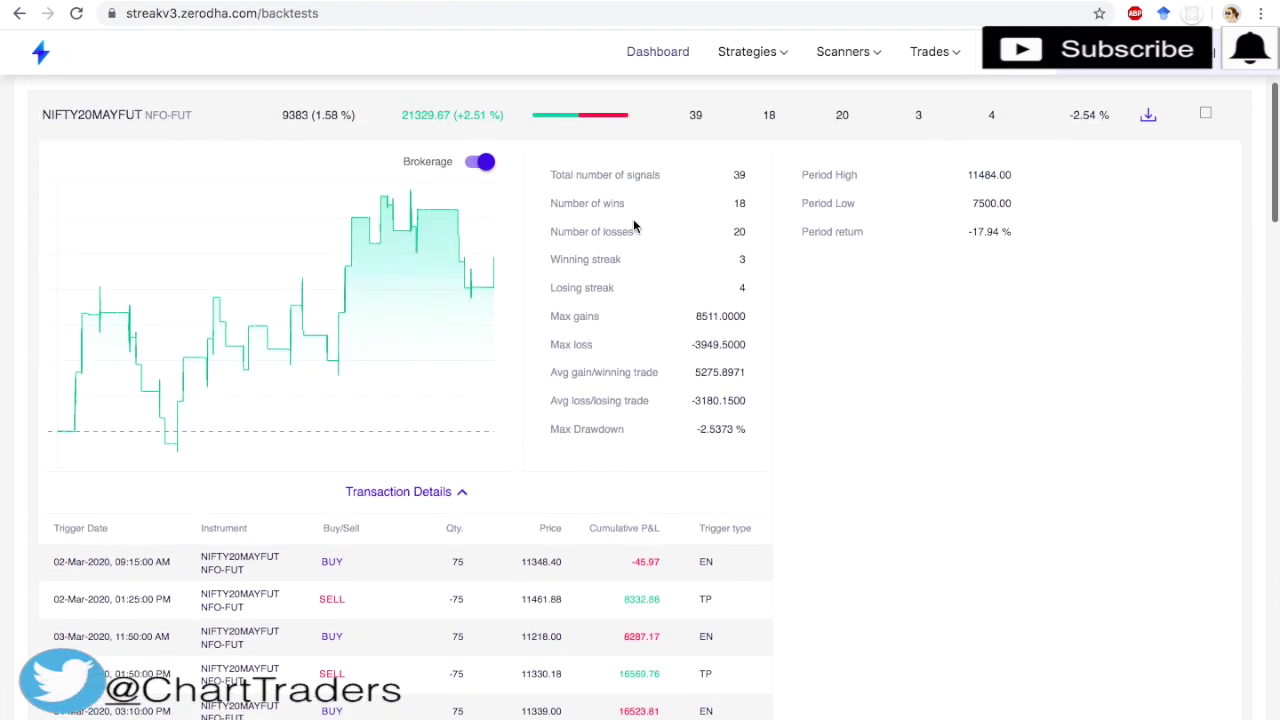
scroll(630, 222, "up", 1)
scroll(620, 215, "up", 3)
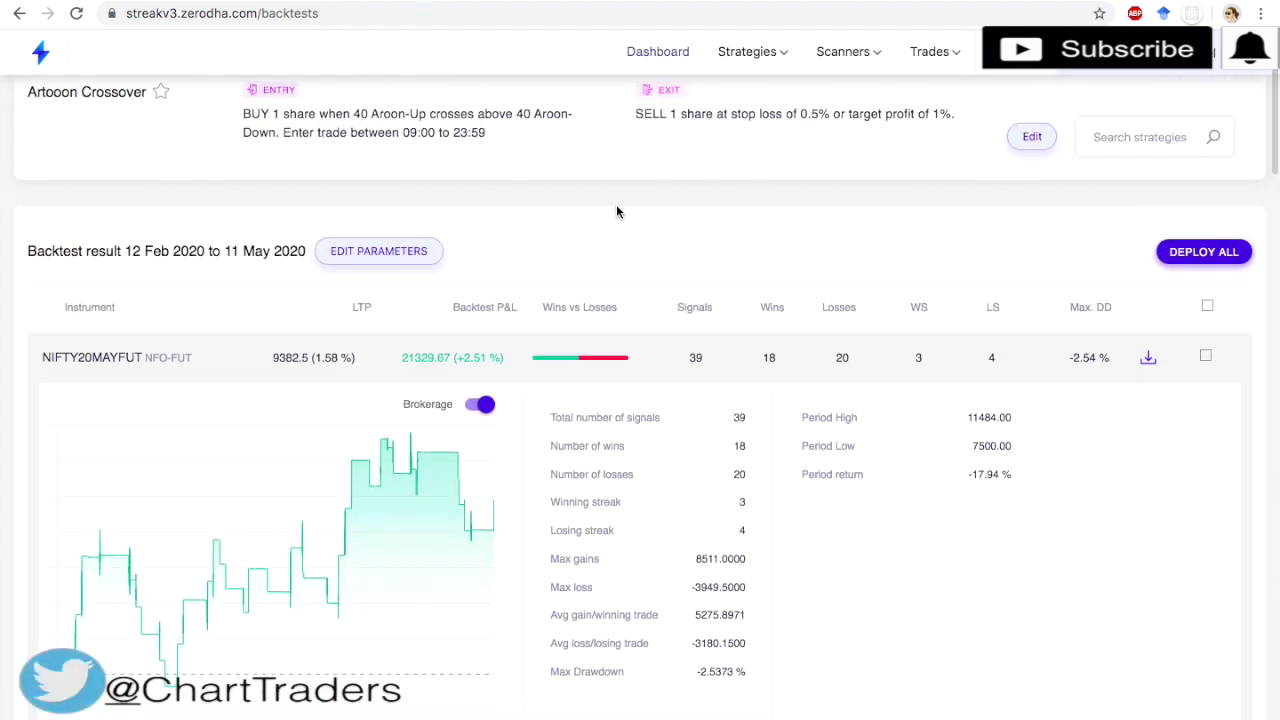
scroll(556, 290, "up", 1)
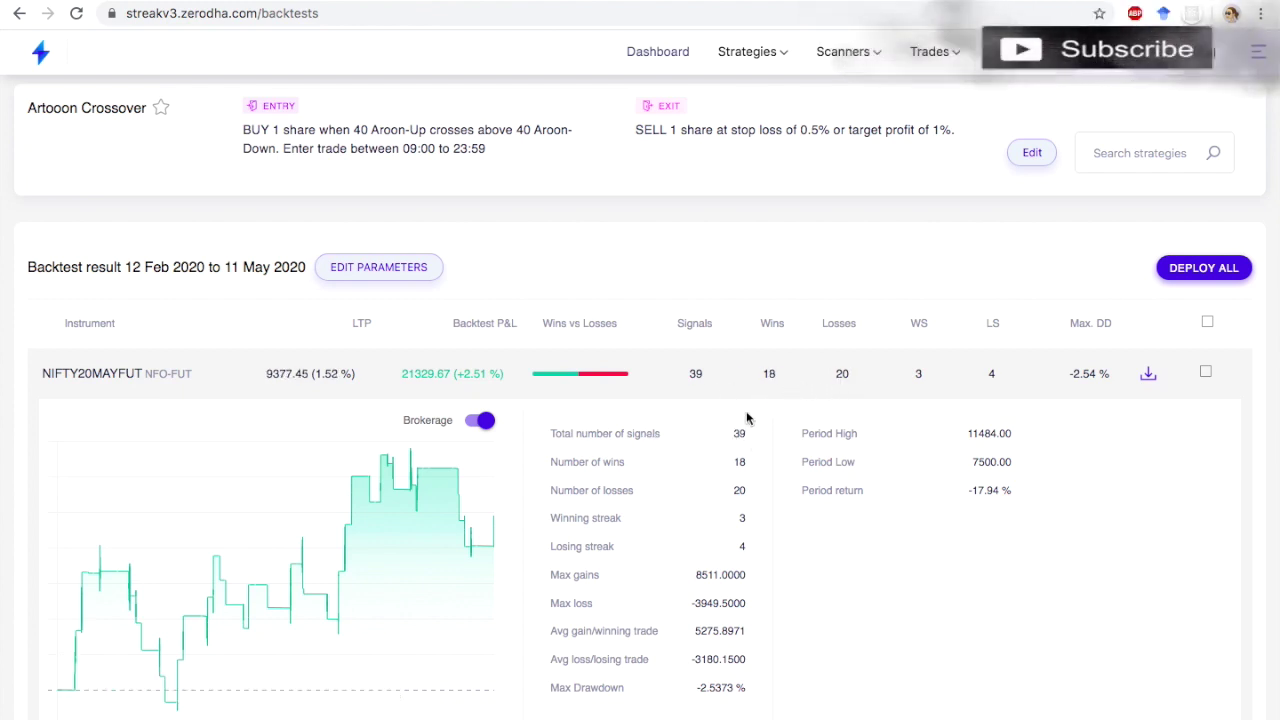
scroll(743, 430, "down", 1)
scroll(743, 430, "down", 3)
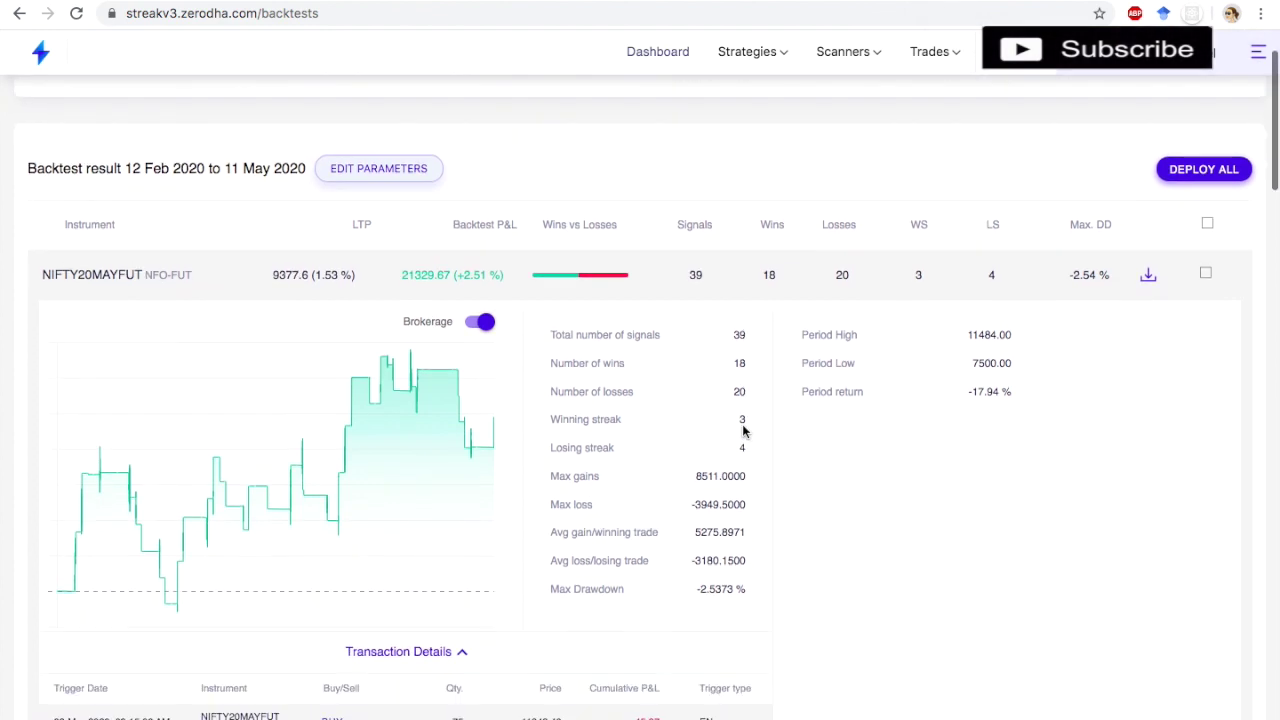
scroll(748, 350, "up", 2)
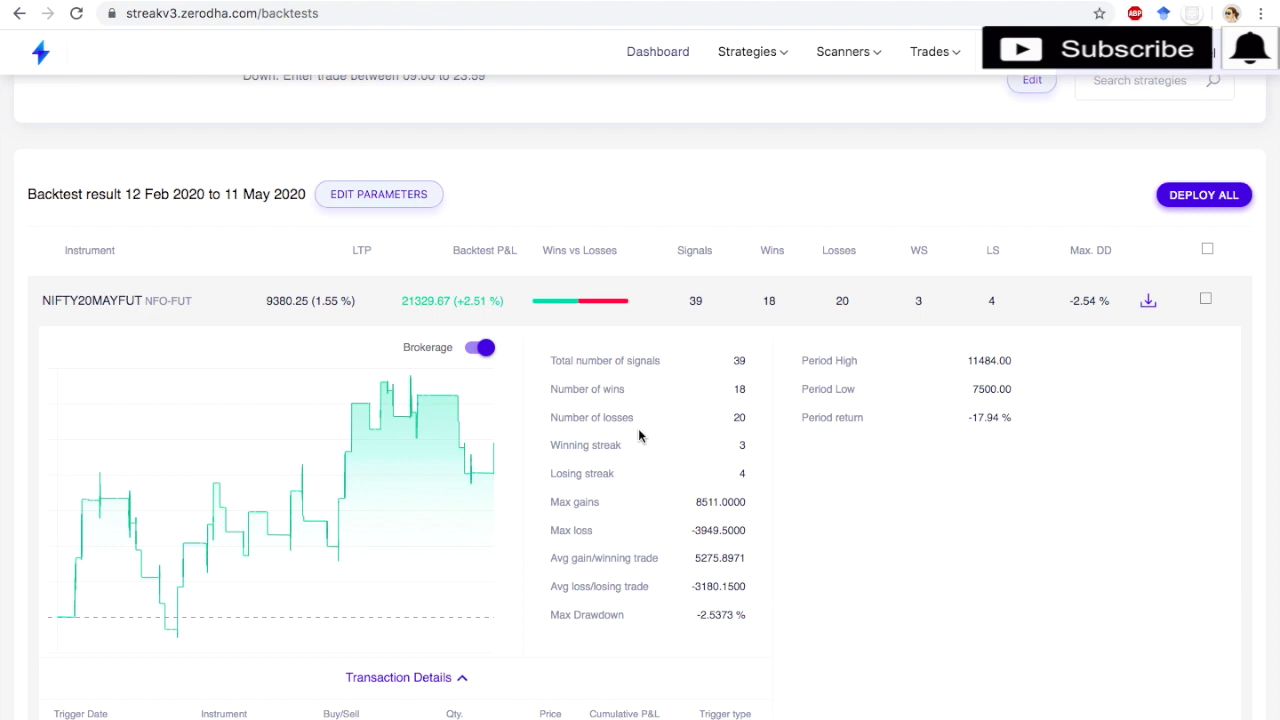
scroll(638, 435, "down", 3)
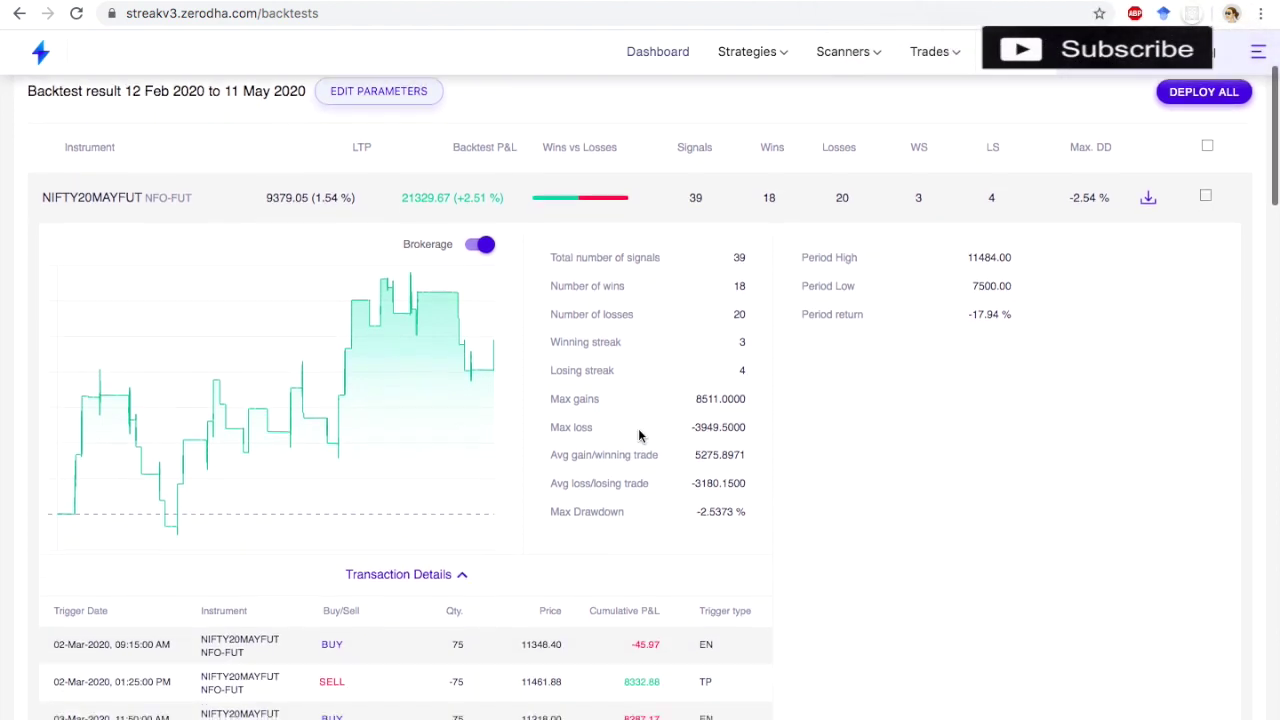